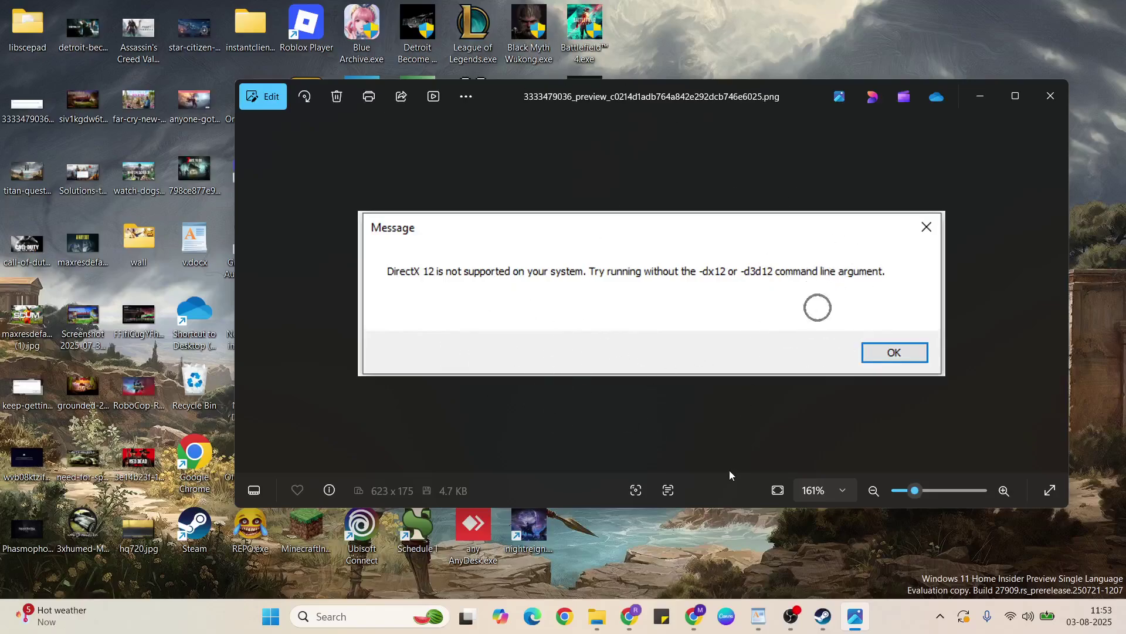
# Bring the WordPad v.docx fix notes in front of the DirectX 12 error screenshot
pyautogui.click(759, 610)
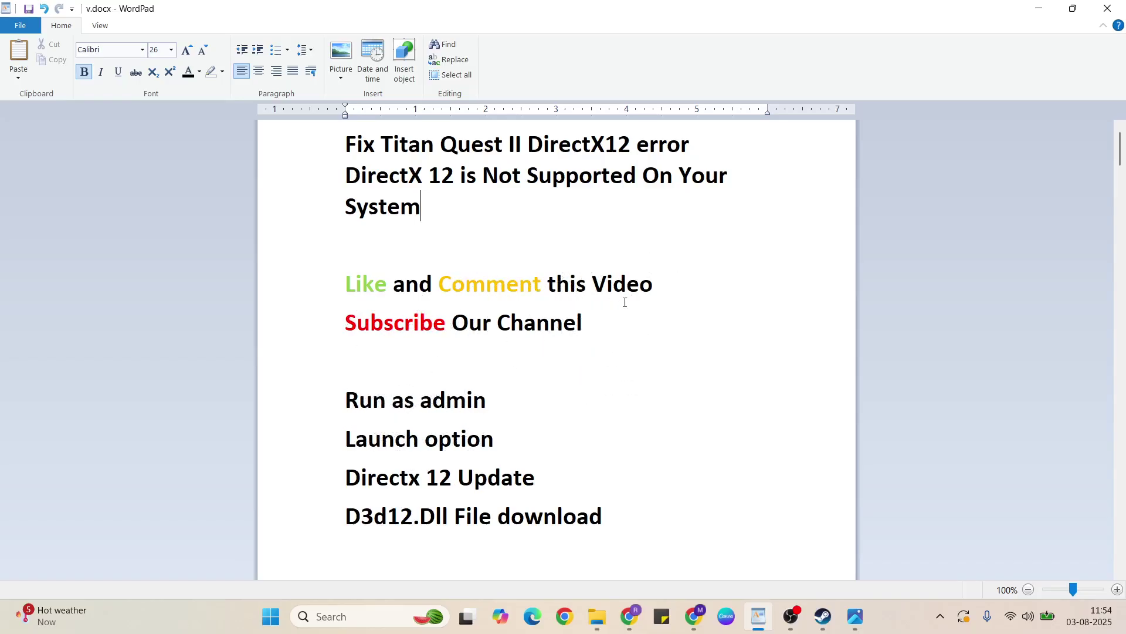
# Set Titan Quest II.exe to Windows 8 compatibility mode and run as administrator
pyautogui.press('super+d')
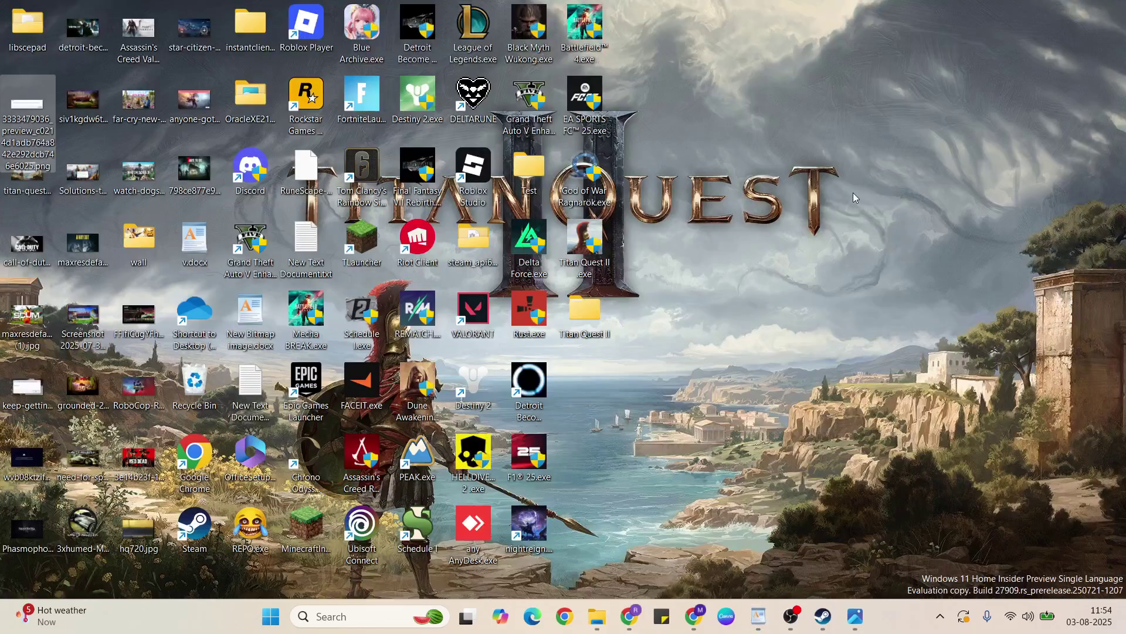
pyautogui.rightClick(594, 243)
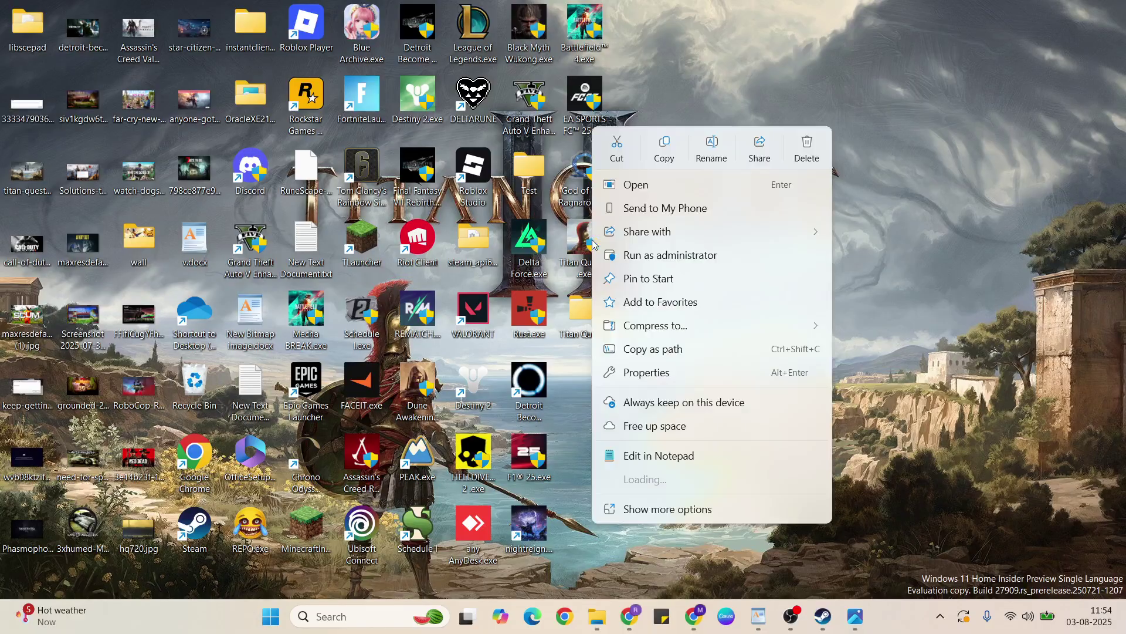
pyautogui.click(692, 373)
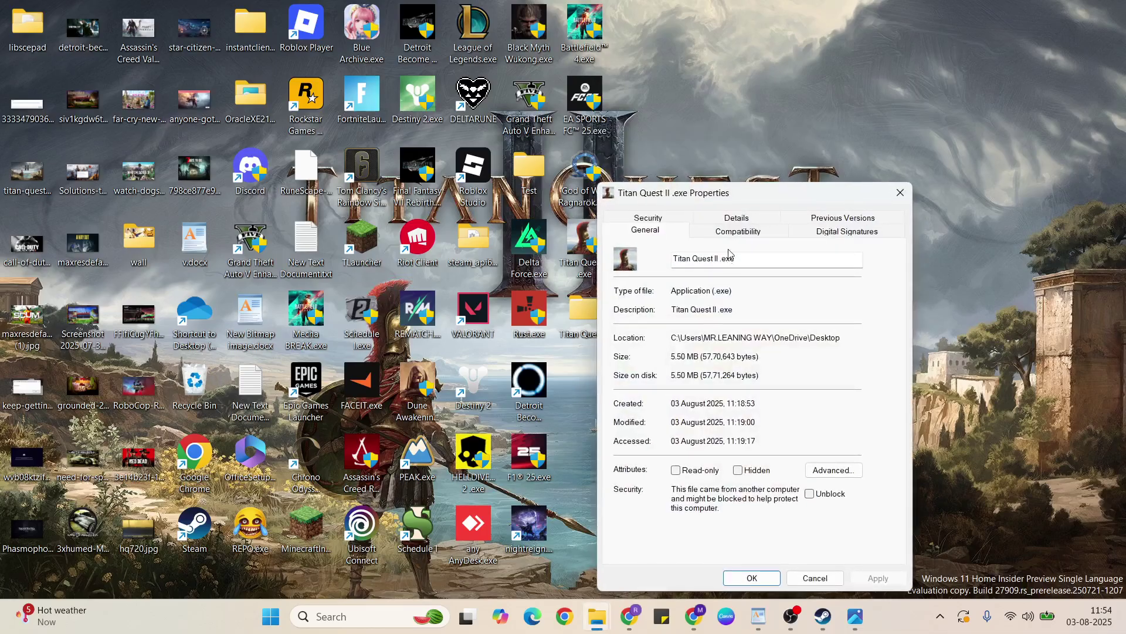
pyautogui.click(734, 232)
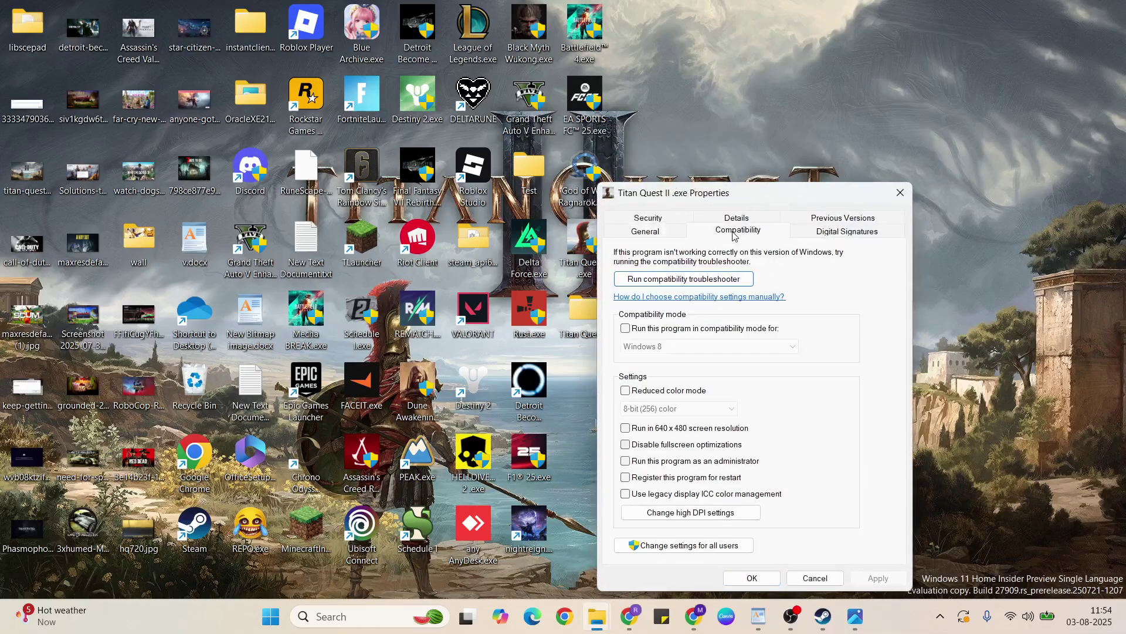
pyautogui.click(633, 331)
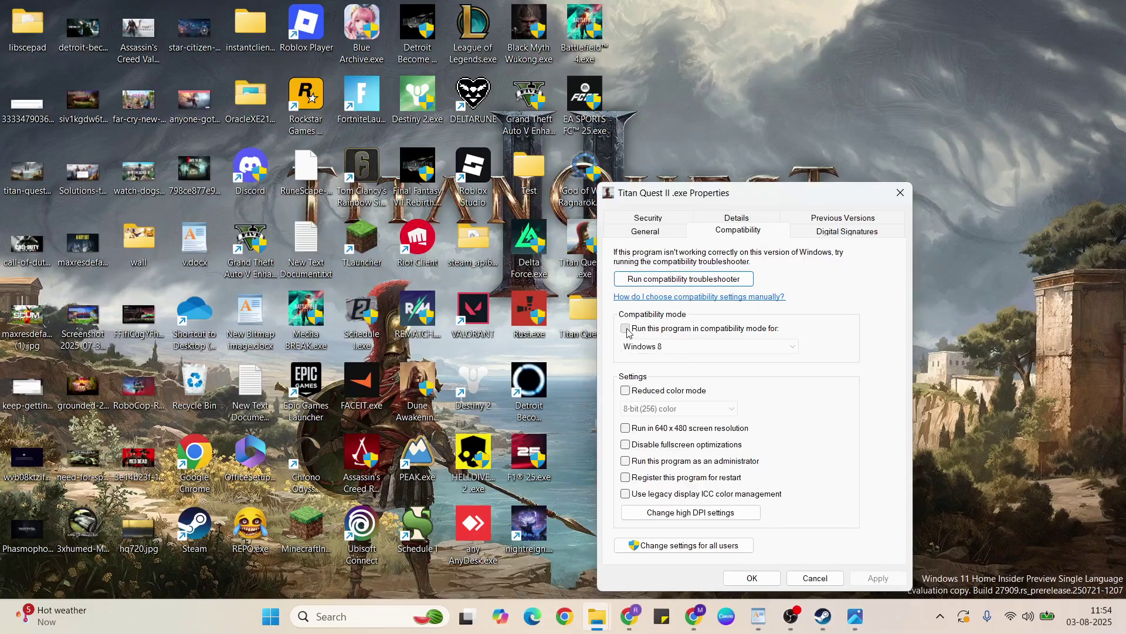
pyautogui.click(626, 462)
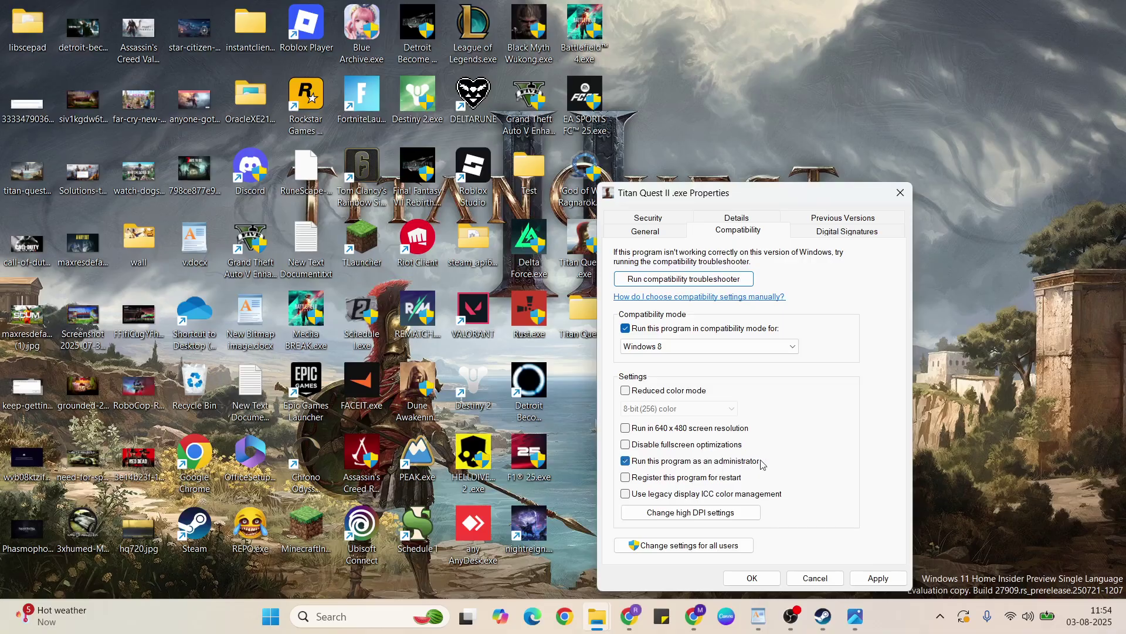
pyautogui.click(875, 578)
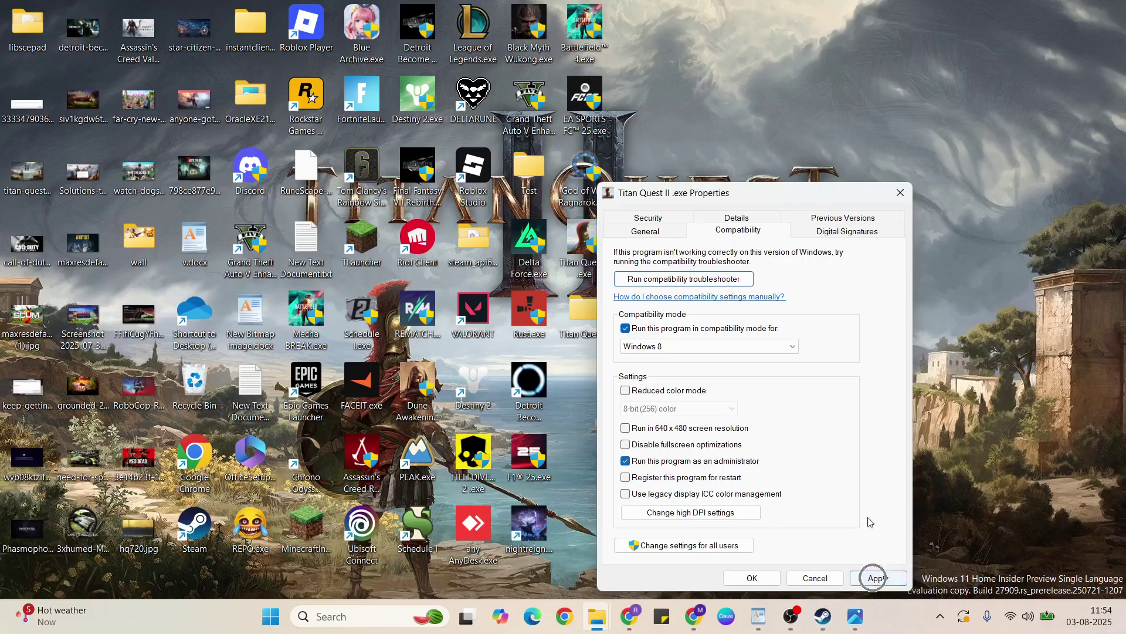
pyautogui.click(829, 581)
pyautogui.click(757, 616)
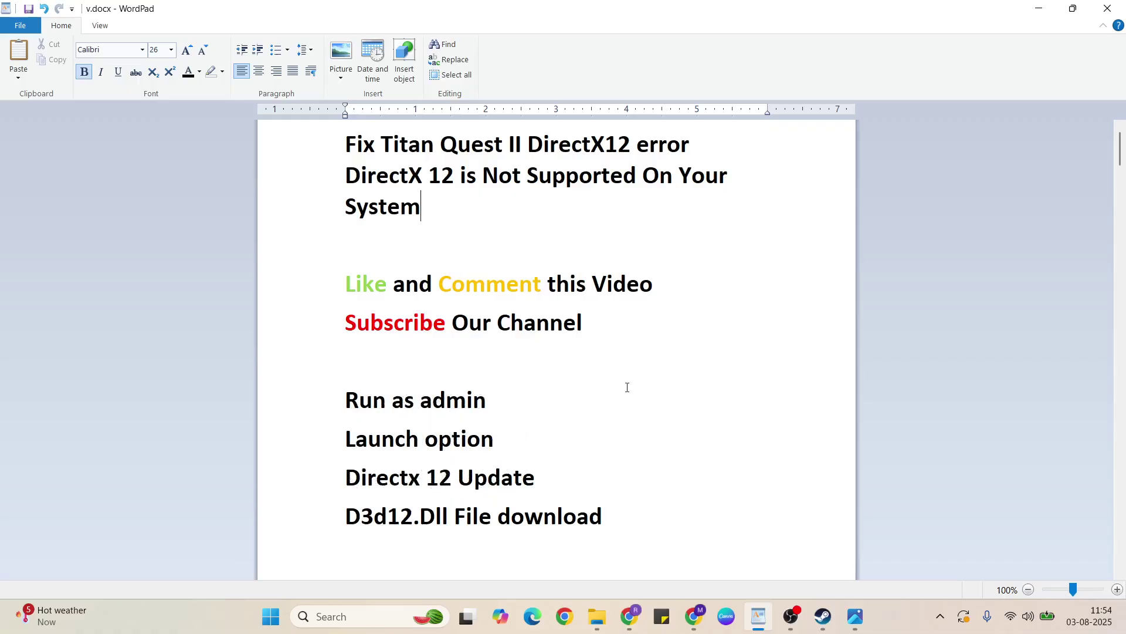
# Scroll Steam's game library down until Titan Quest II is listed
pyautogui.press('super+d')
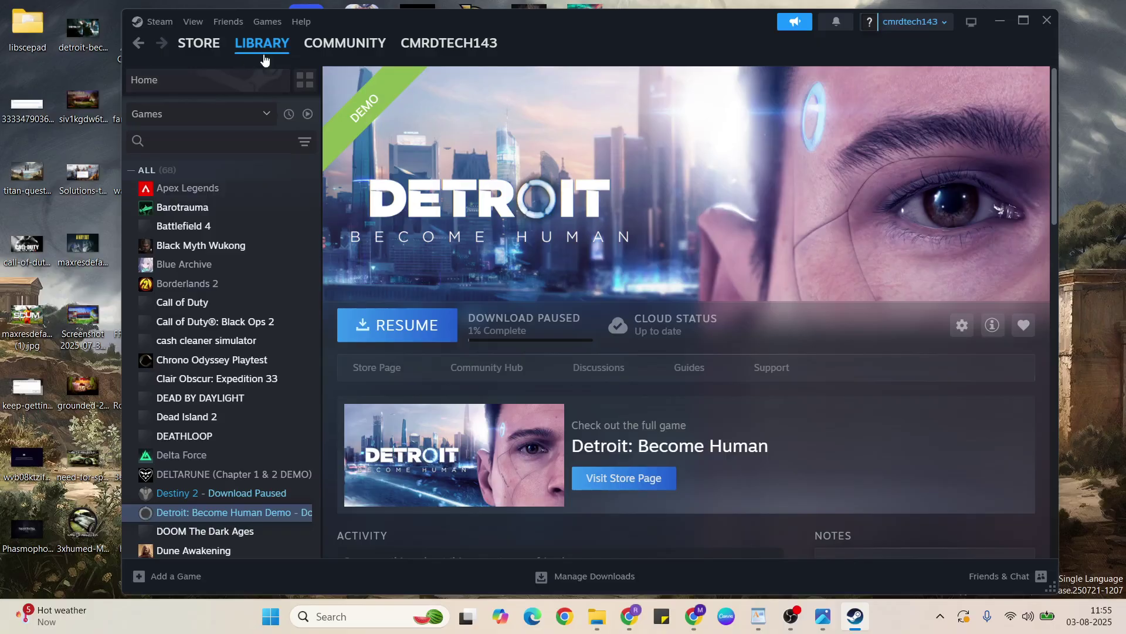
pyautogui.moveTo(262, 43)
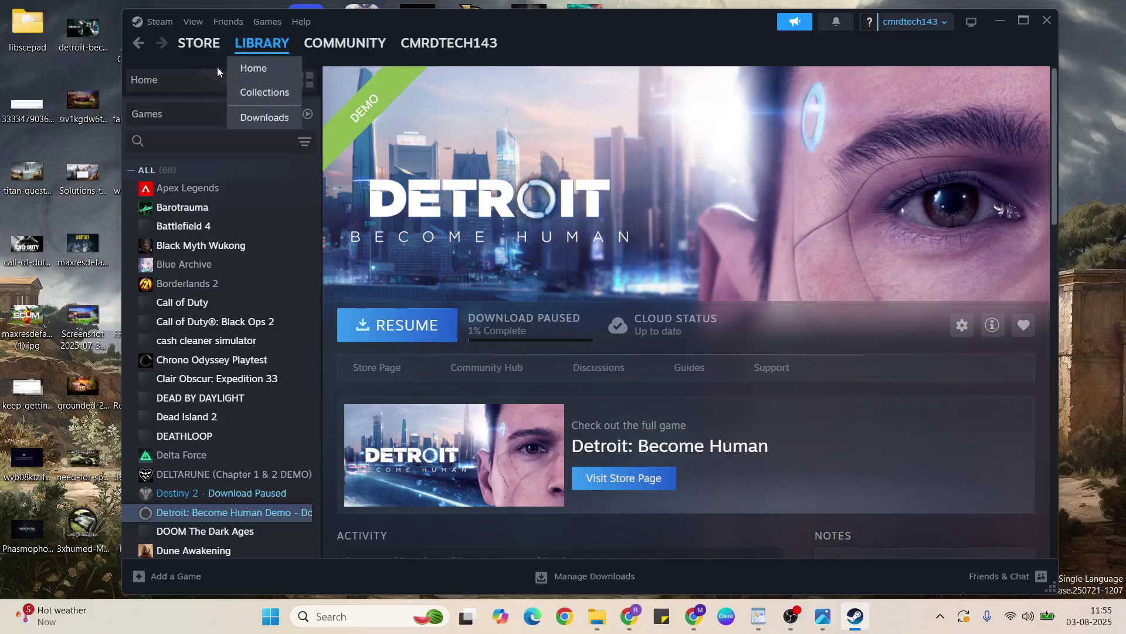
pyautogui.scroll(-3, 226, 305)
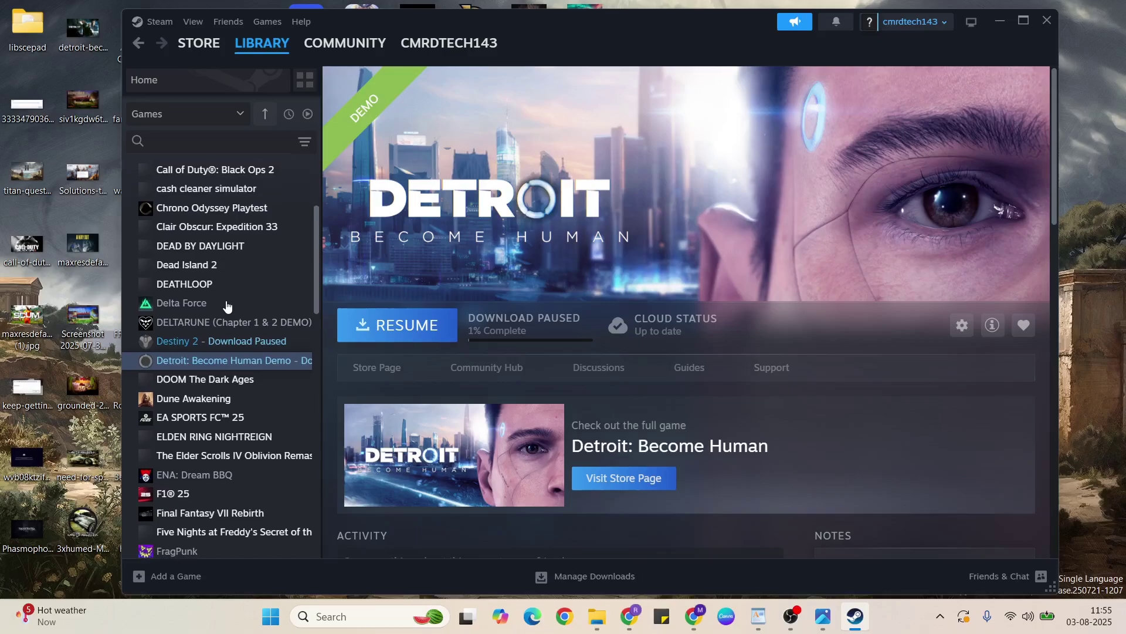
pyautogui.scroll(-2, 227, 305)
pyautogui.scroll(-3, 226, 305)
pyautogui.scroll(-2, 227, 305)
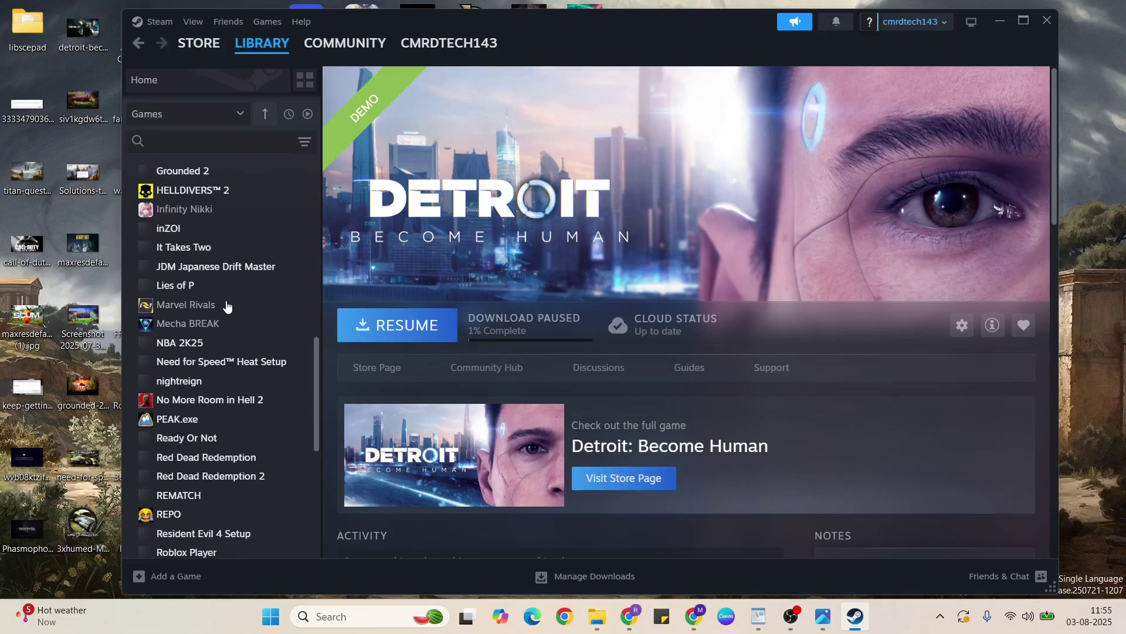
pyautogui.scroll(-3, 226, 305)
pyautogui.scroll(-1, 227, 305)
pyautogui.scroll(-2, 226, 305)
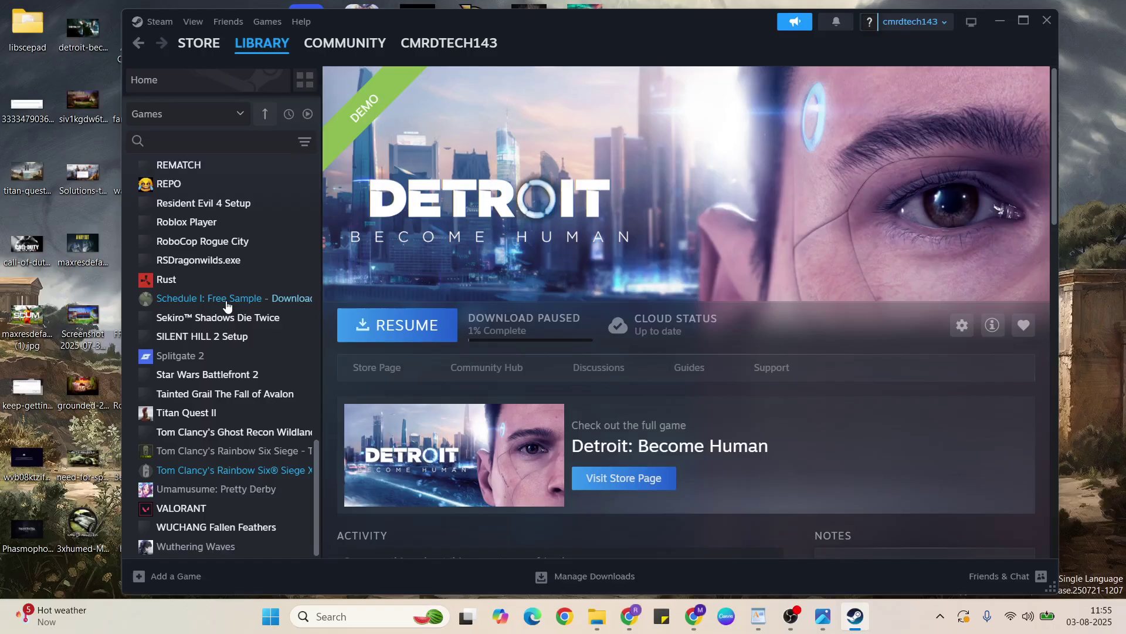
# Enter -dx11 as Titan Quest II's Steam launch option and close its properties
pyautogui.click(207, 421)
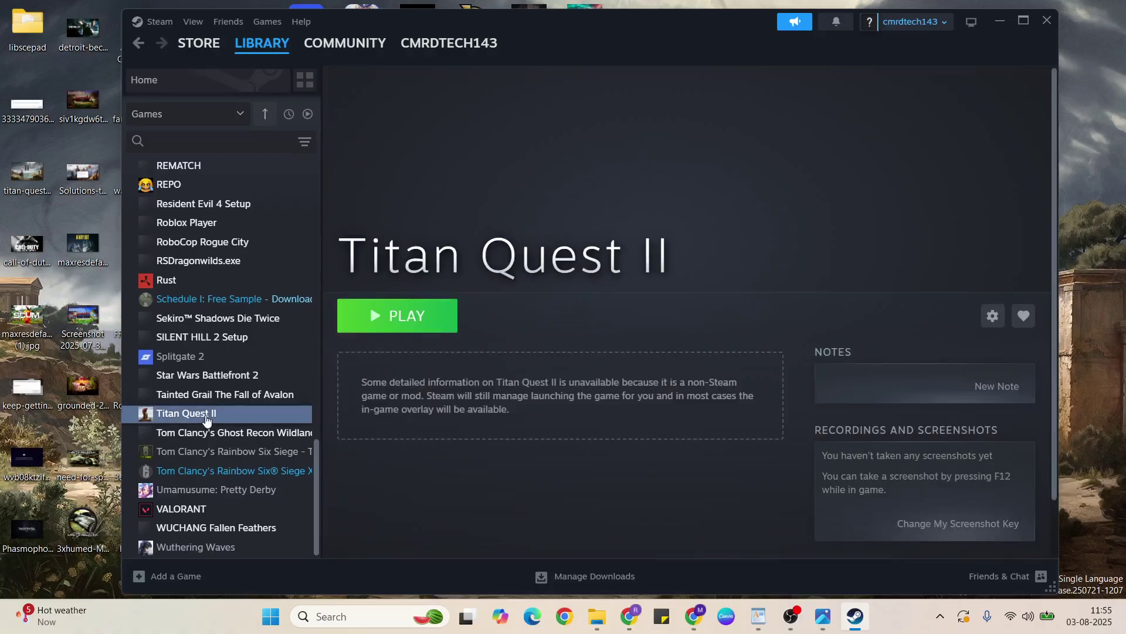
pyautogui.click(992, 317)
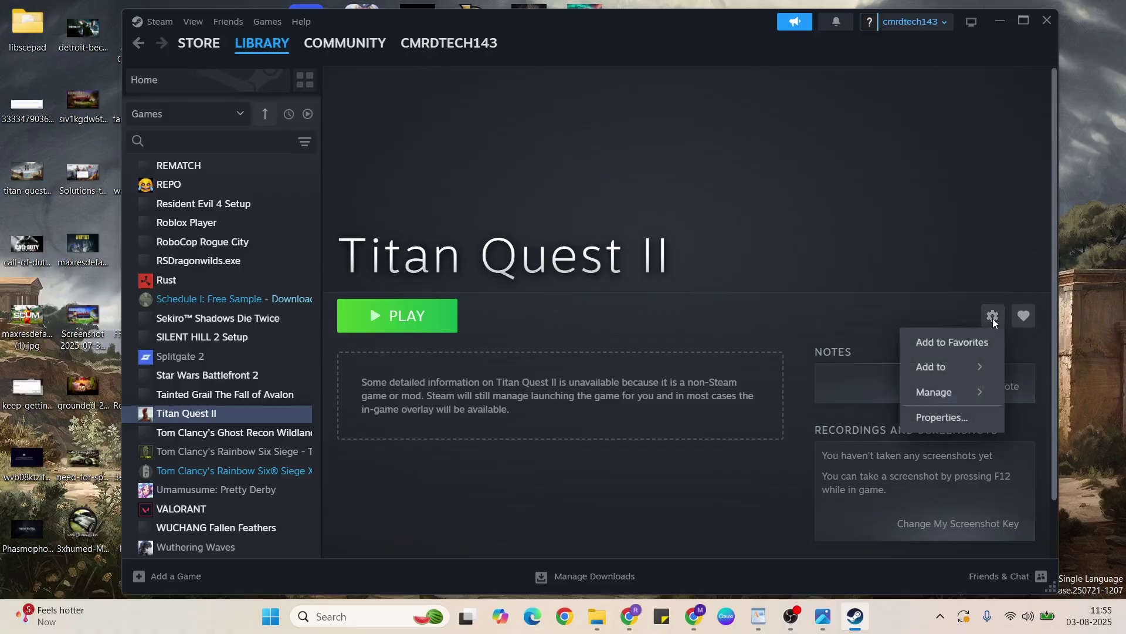
pyautogui.click(931, 422)
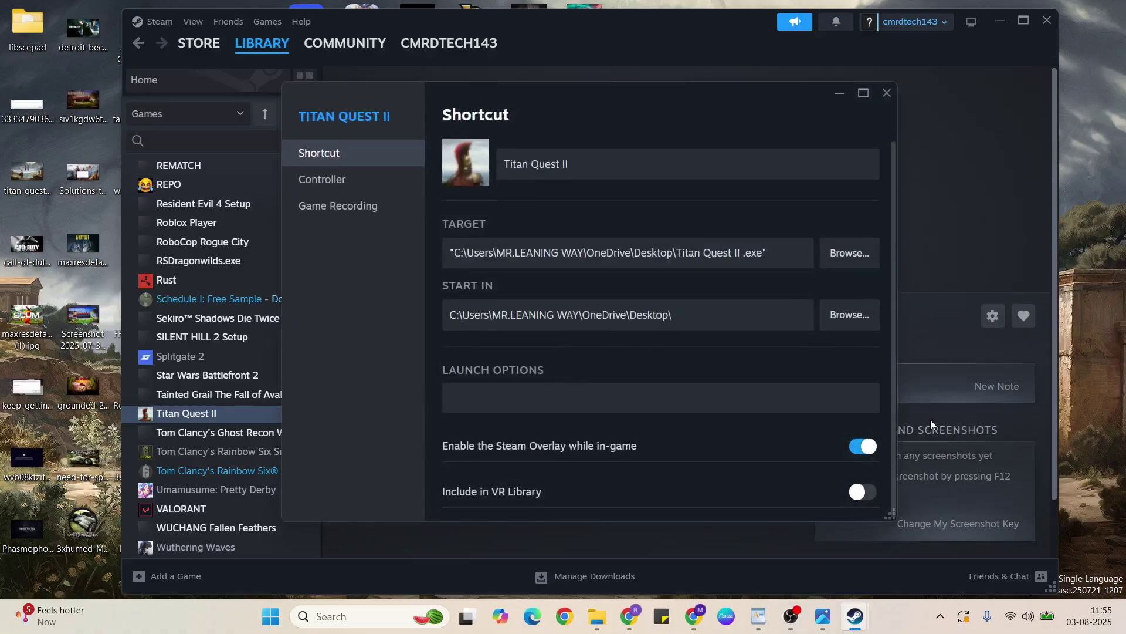
pyautogui.click(477, 400)
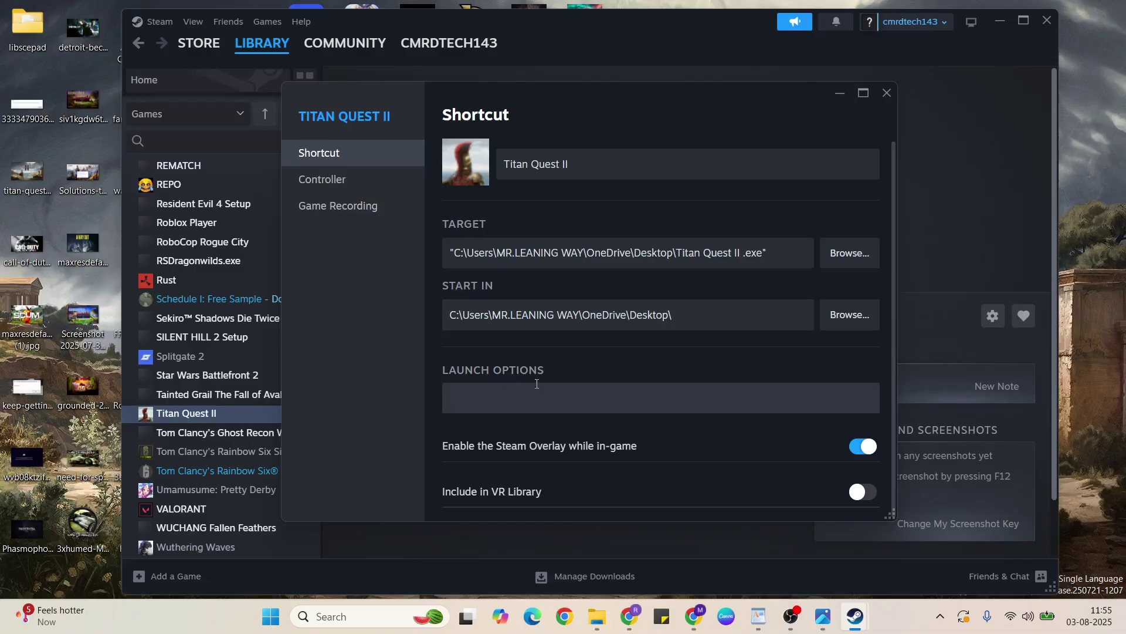
pyautogui.click(489, 385)
pyautogui.click(479, 405)
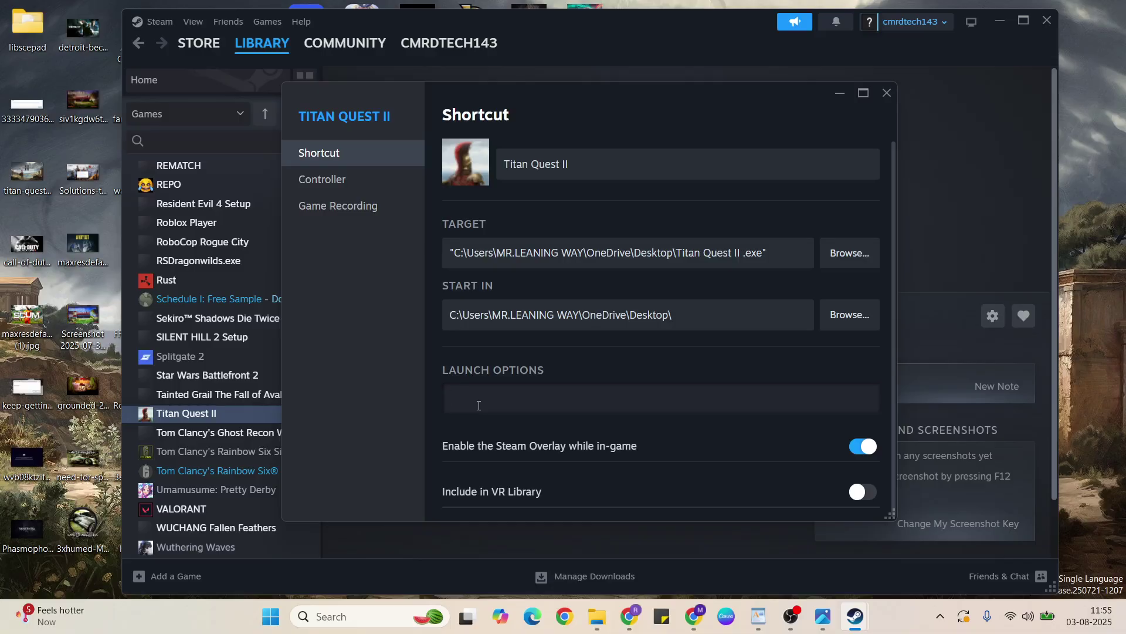
pyautogui.write('-dx1')
pyautogui.write('2')
pyautogui.press('BackSpace')
pyautogui.write('1')
pyautogui.click(887, 94)
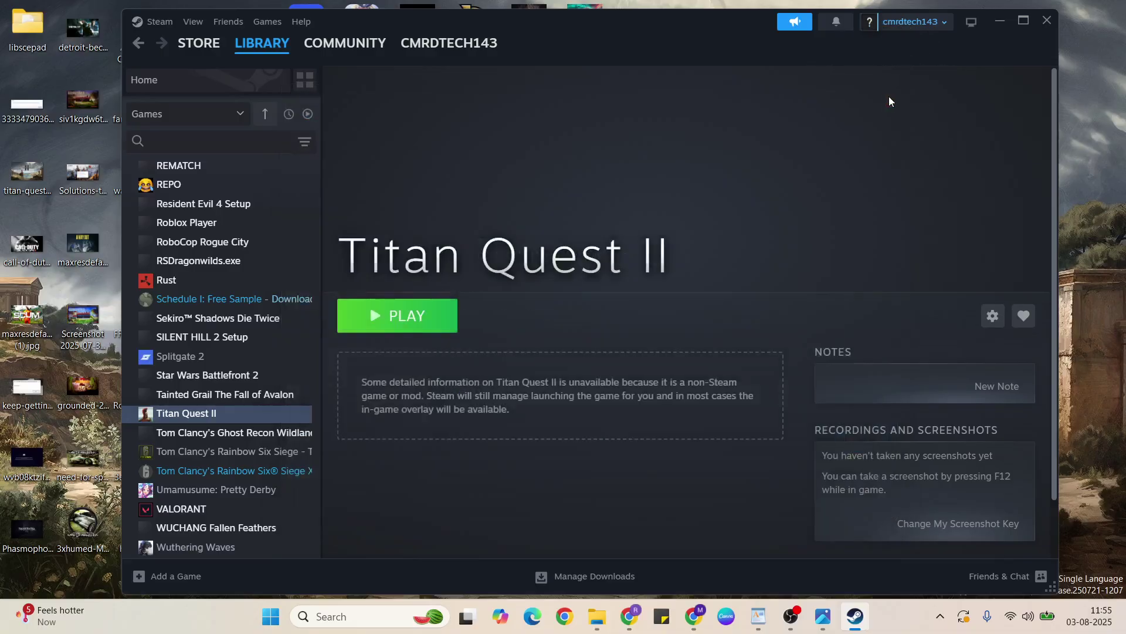
# Close Steam and review the DirectX 12 update step in the WordPad notes
pyautogui.click(1047, 21)
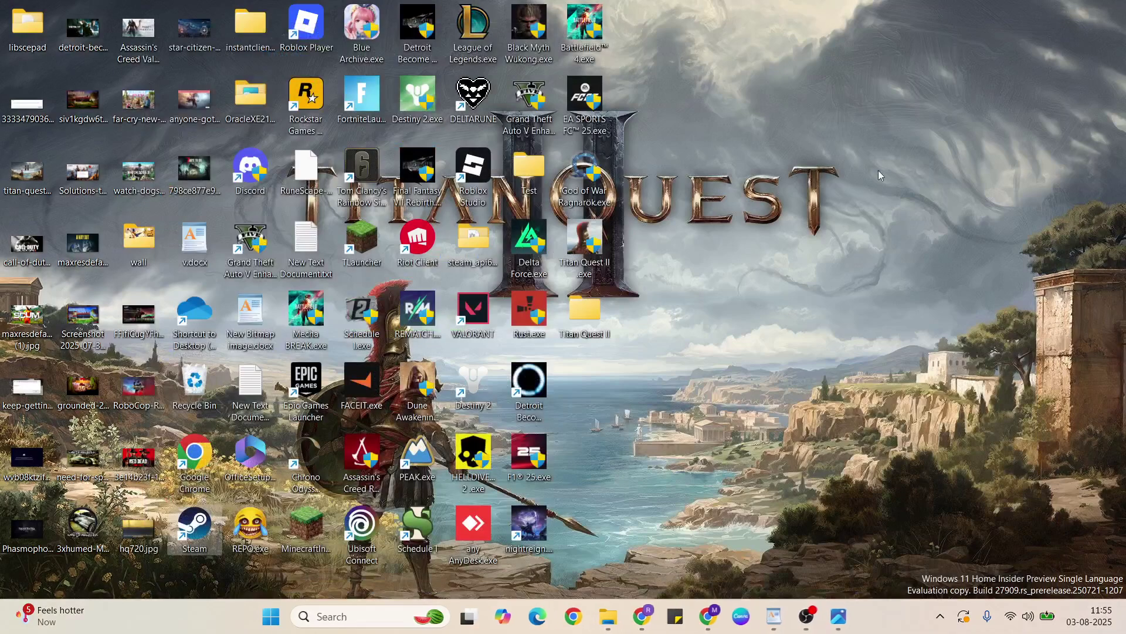
pyautogui.click(774, 611)
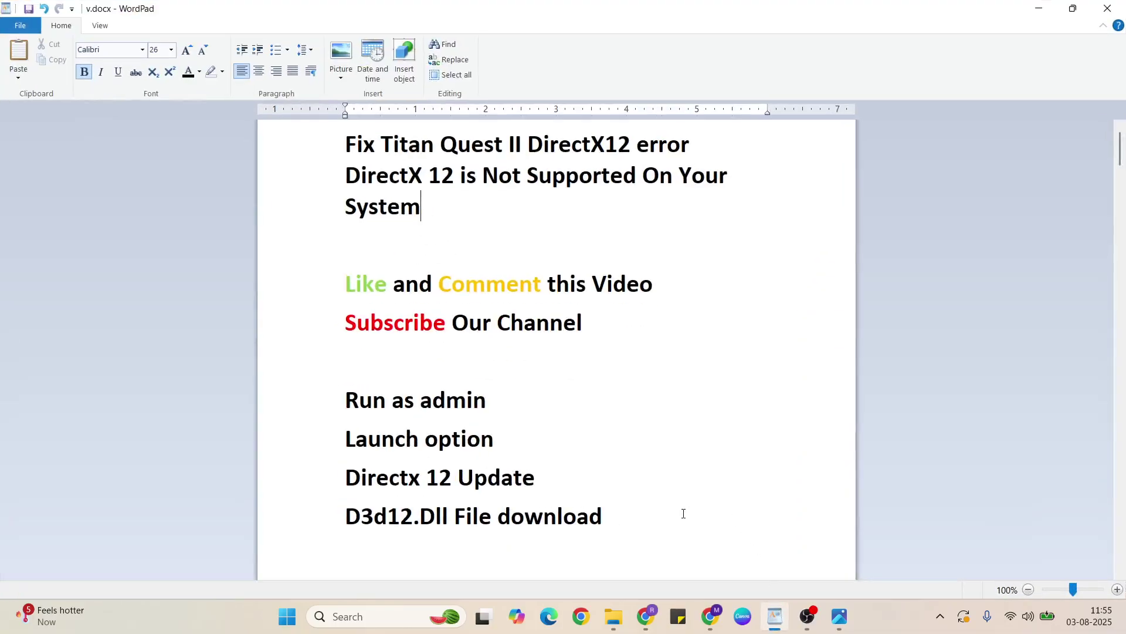
pyautogui.click(392, 473)
# Search Windows for dxdiag from the desktop
pyautogui.press('super+d')
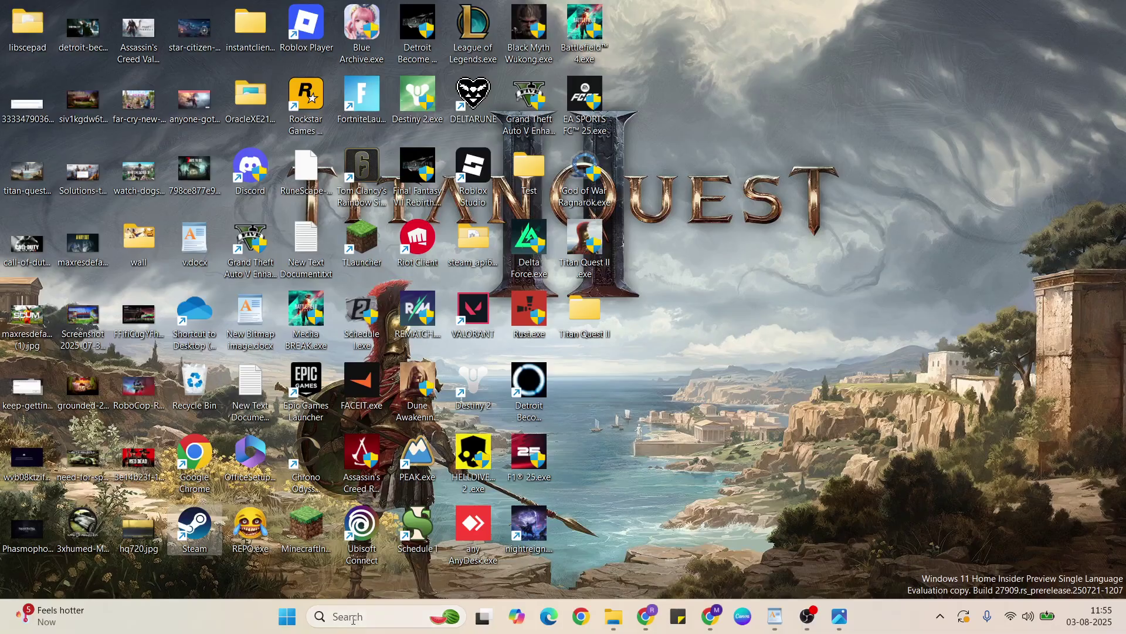
pyautogui.click(362, 617)
pyautogui.write('dx')
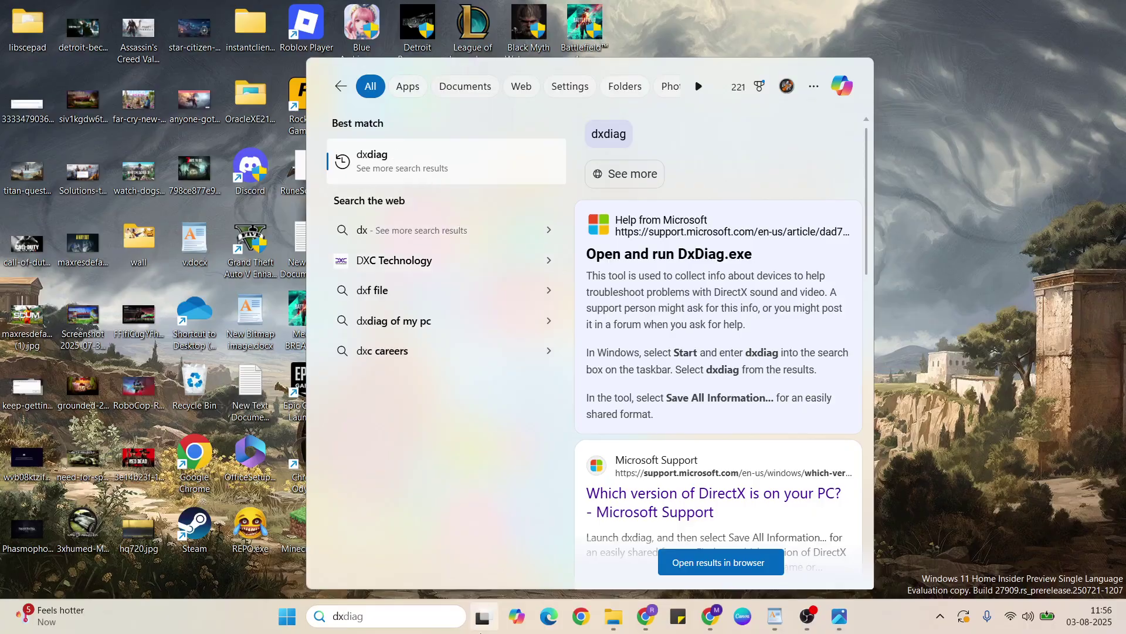
pyautogui.write('diag')
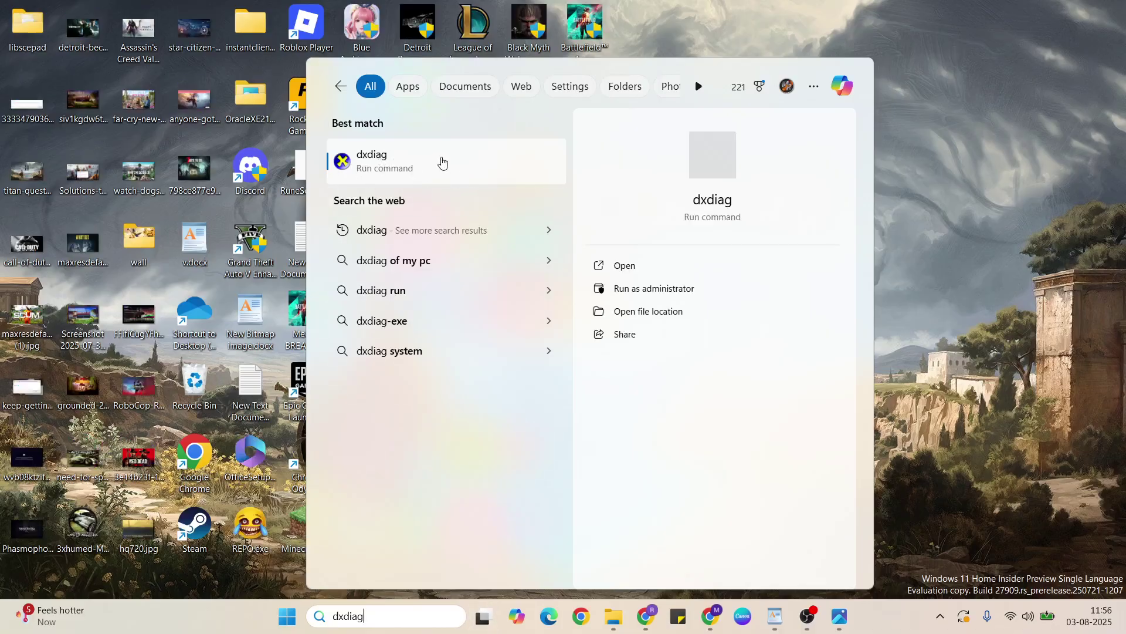
# Run dxdiag to confirm DirectX 12, then close it and return to v.docx
pyautogui.click(421, 165)
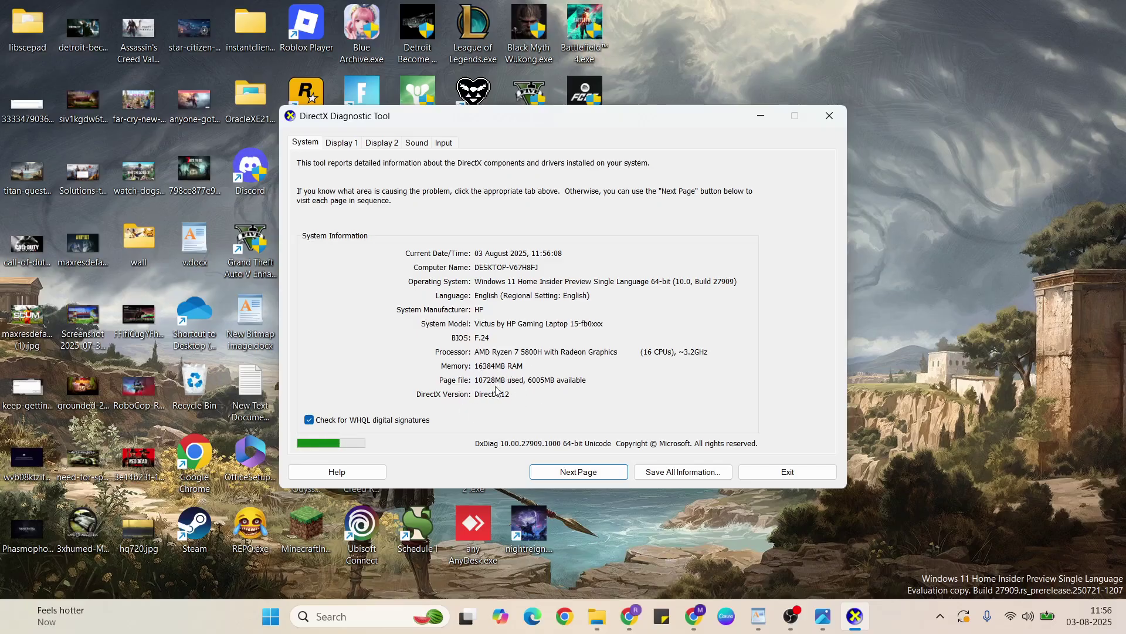
pyautogui.click(829, 115)
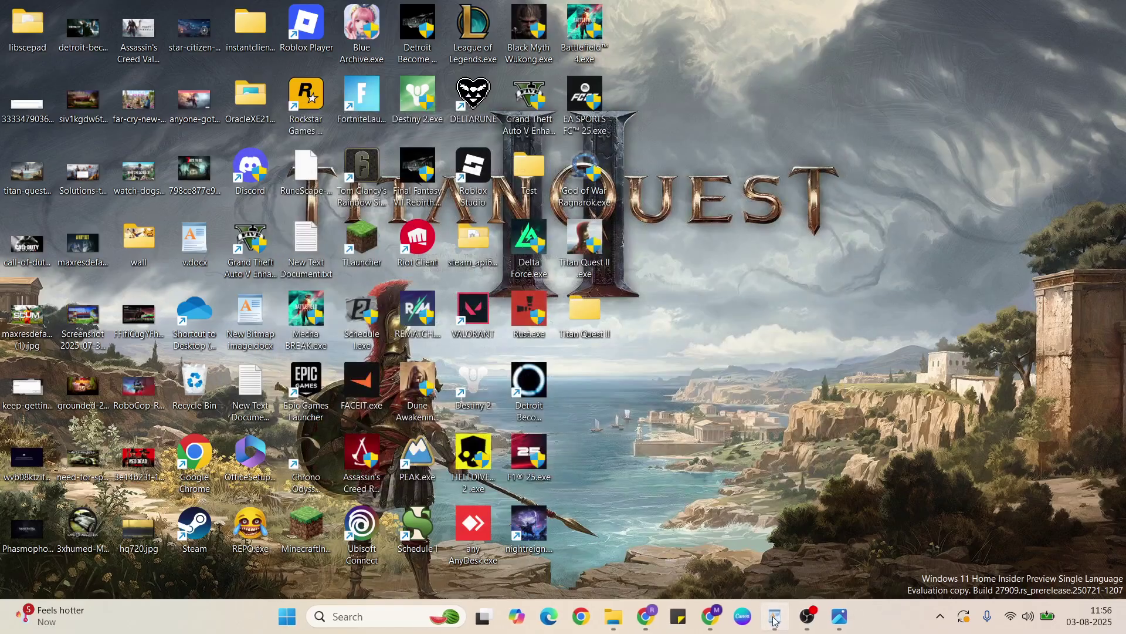
pyautogui.click(774, 615)
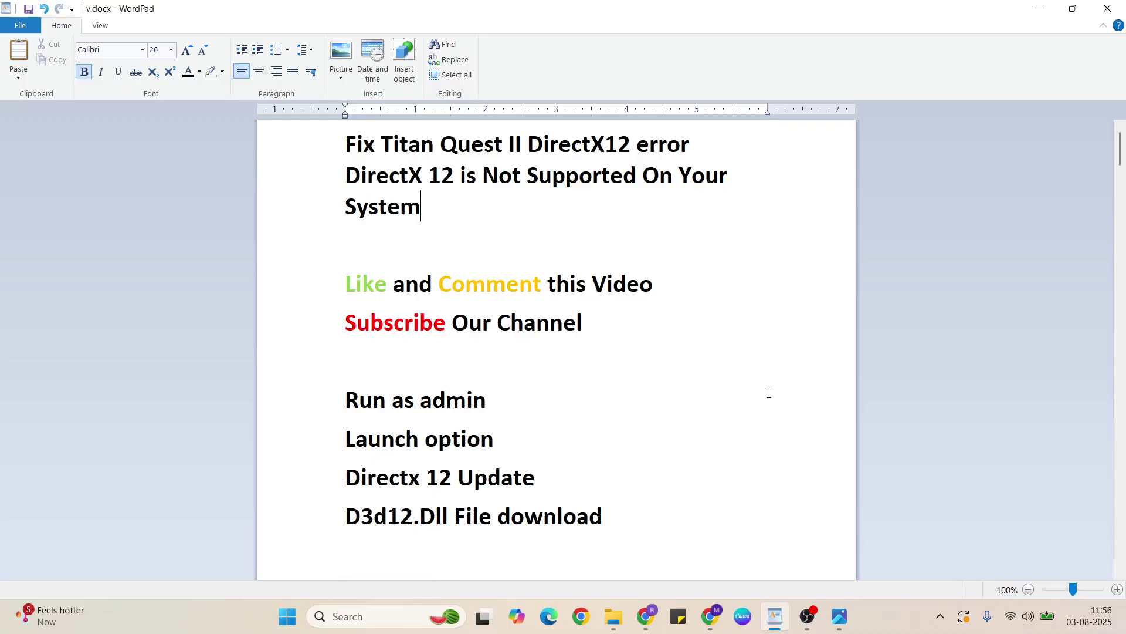
# Extract d3d12.zip with WinRAR into a d3d12 folder on the desktop
pyautogui.click(774, 615)
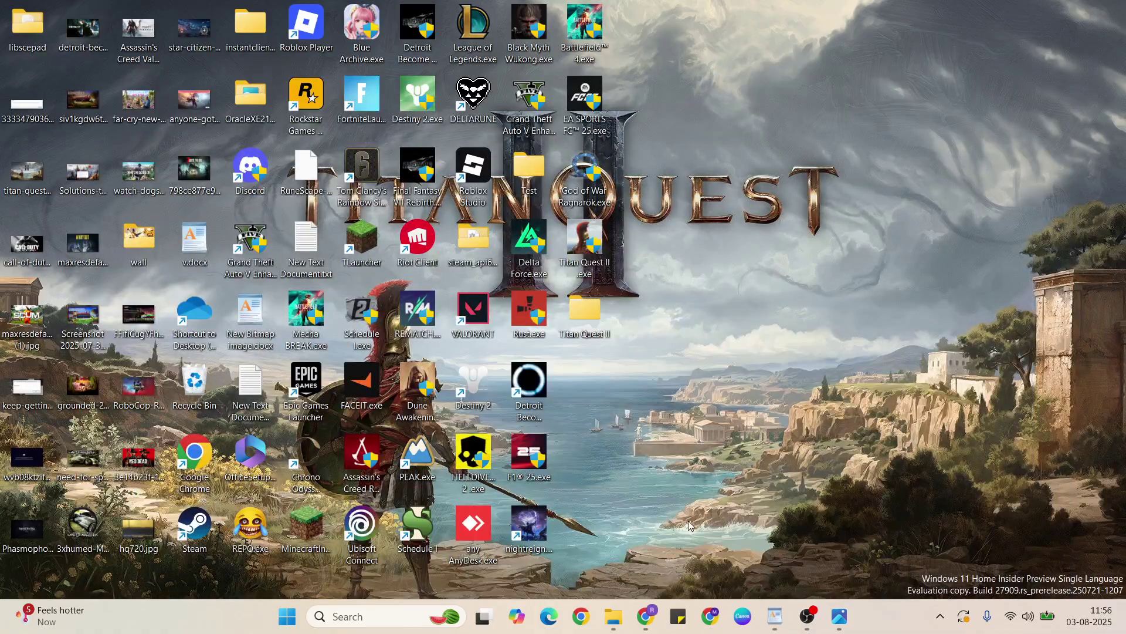
pyautogui.click(774, 615)
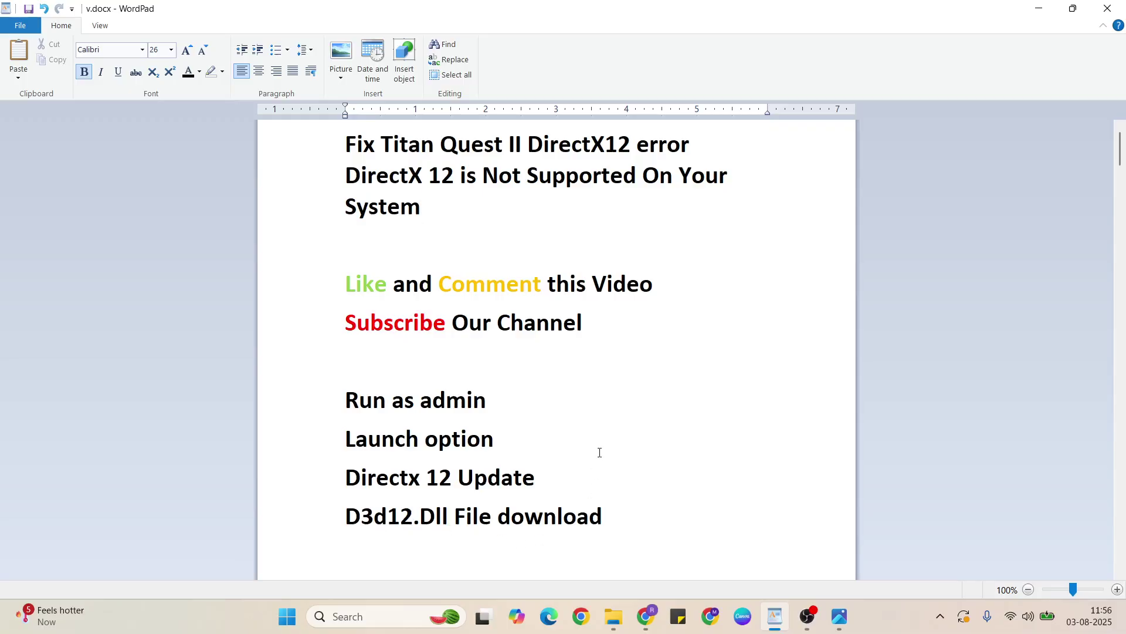
pyautogui.press('super+d')
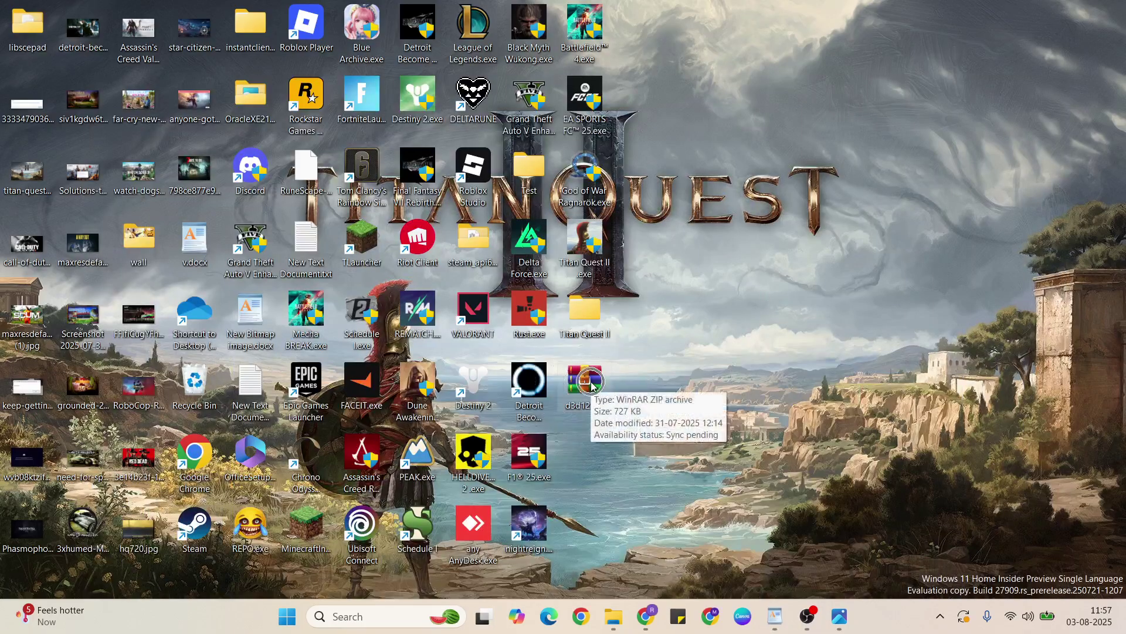
pyautogui.rightClick(590, 382)
pyautogui.moveTo(640, 455)
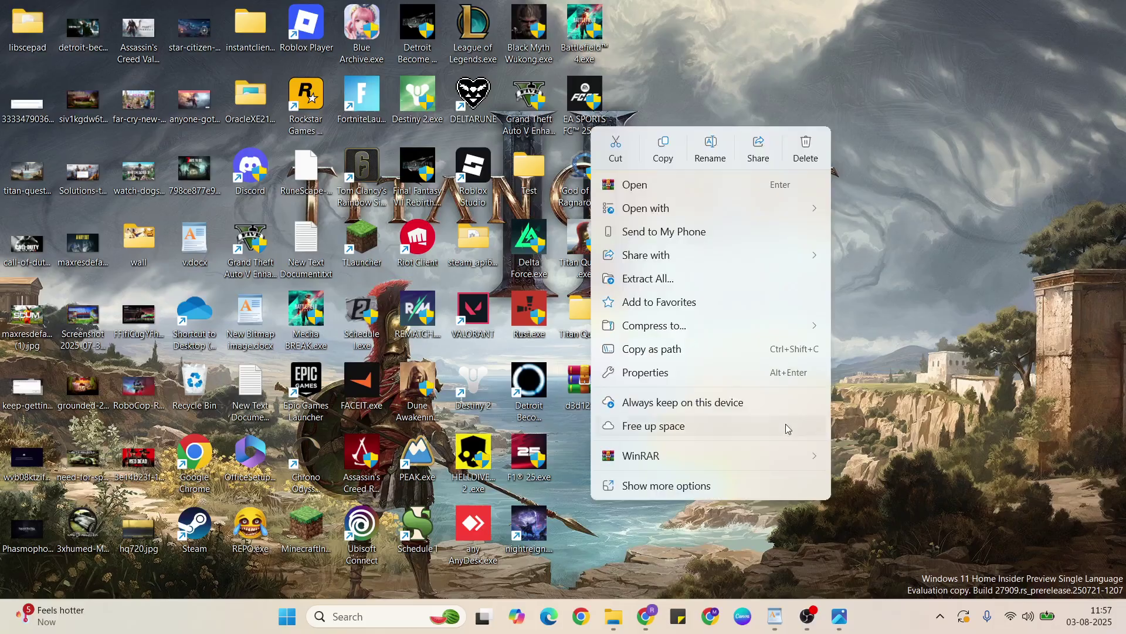
pyautogui.click(880, 481)
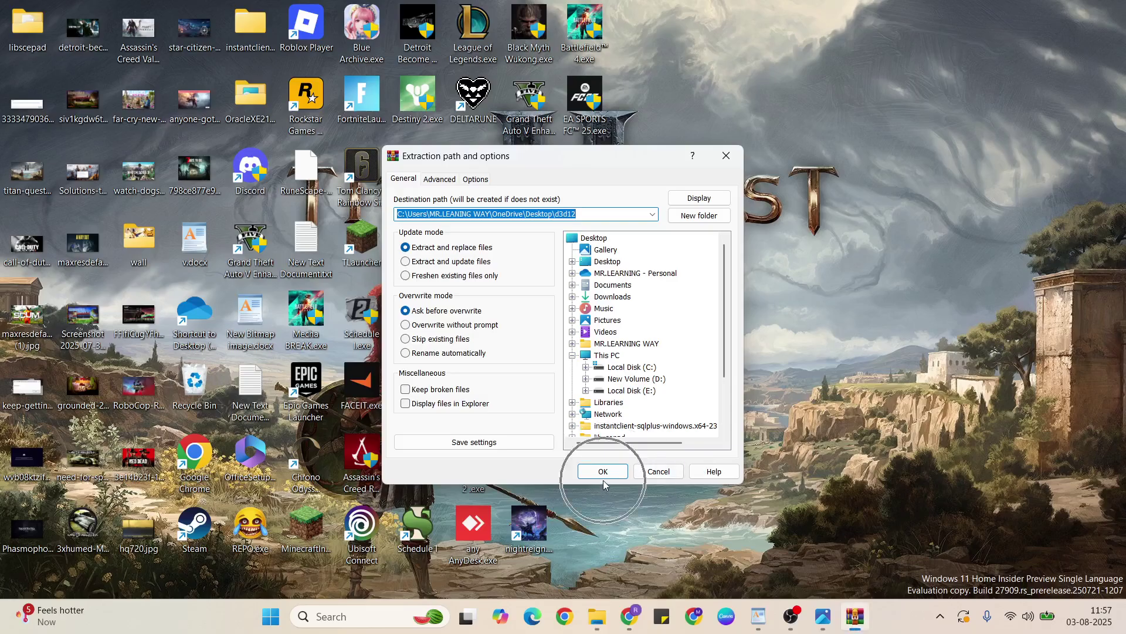
pyautogui.click(603, 472)
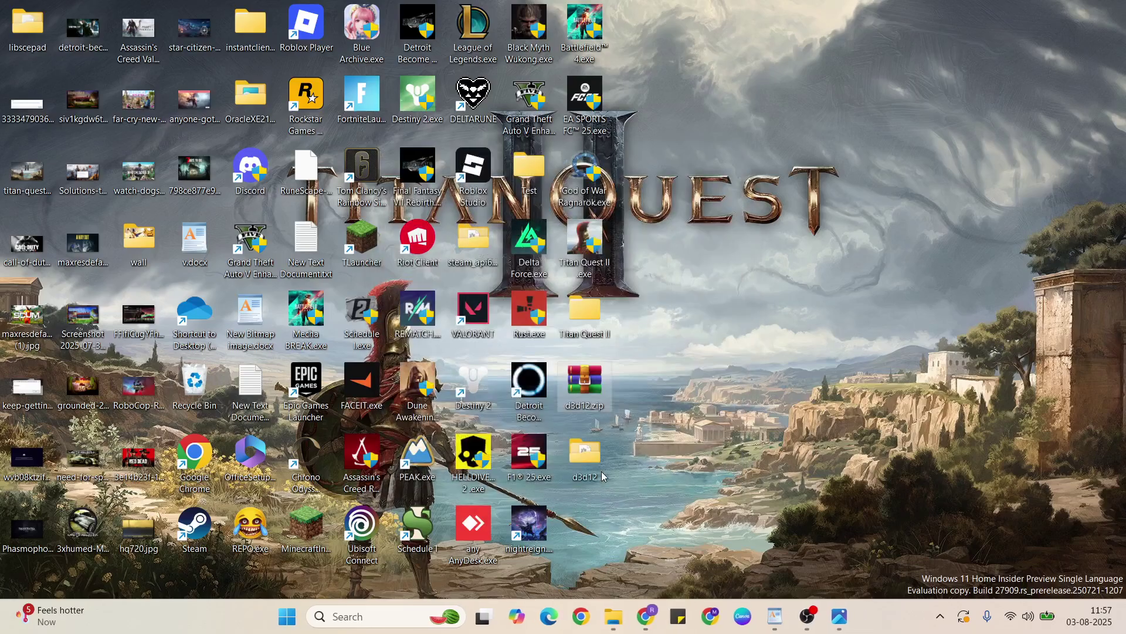
# Copy D3D12.dll from the extracted d3d12 folder
pyautogui.click(583, 460)
pyautogui.doubleClick(584, 464)
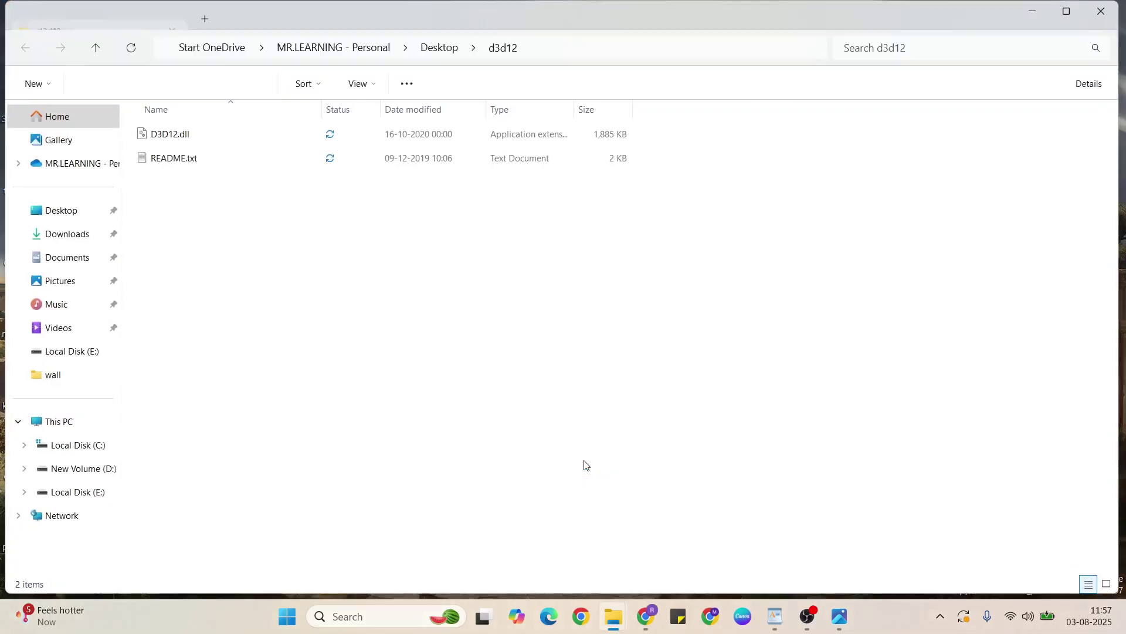
pyautogui.click(267, 139)
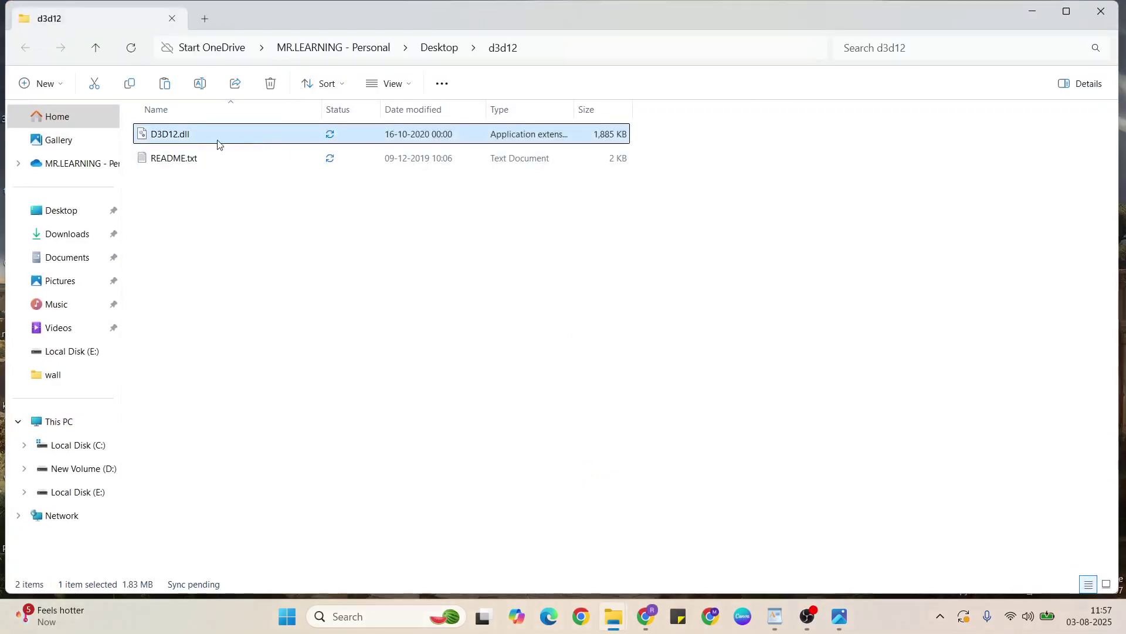
pyautogui.rightClick(244, 145)
pyautogui.click(314, 159)
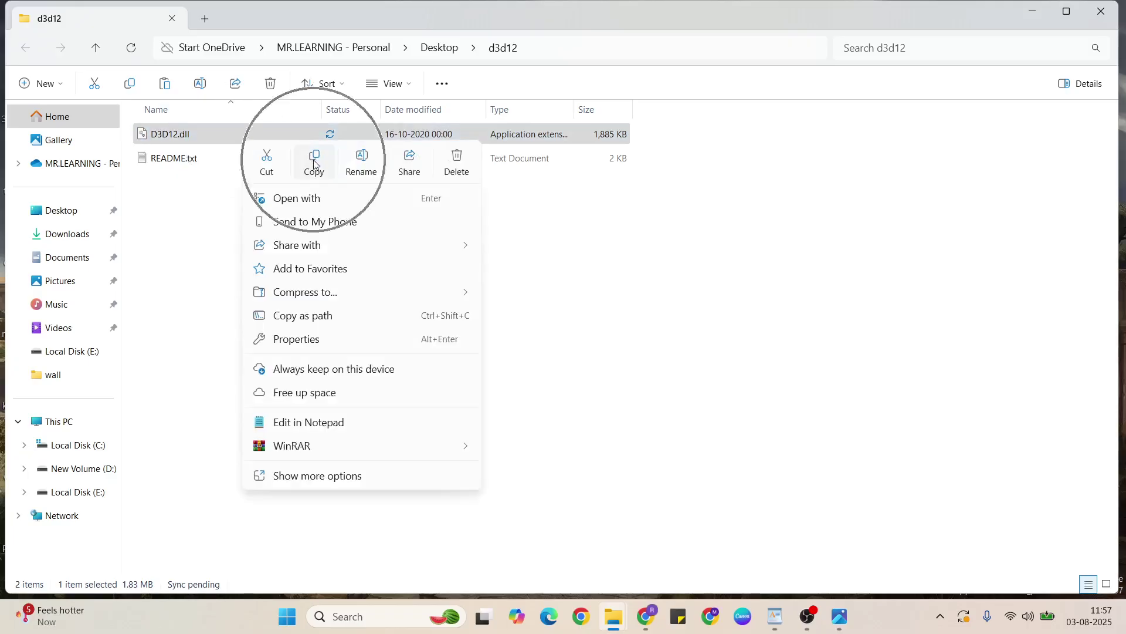
pyautogui.click(1033, 7)
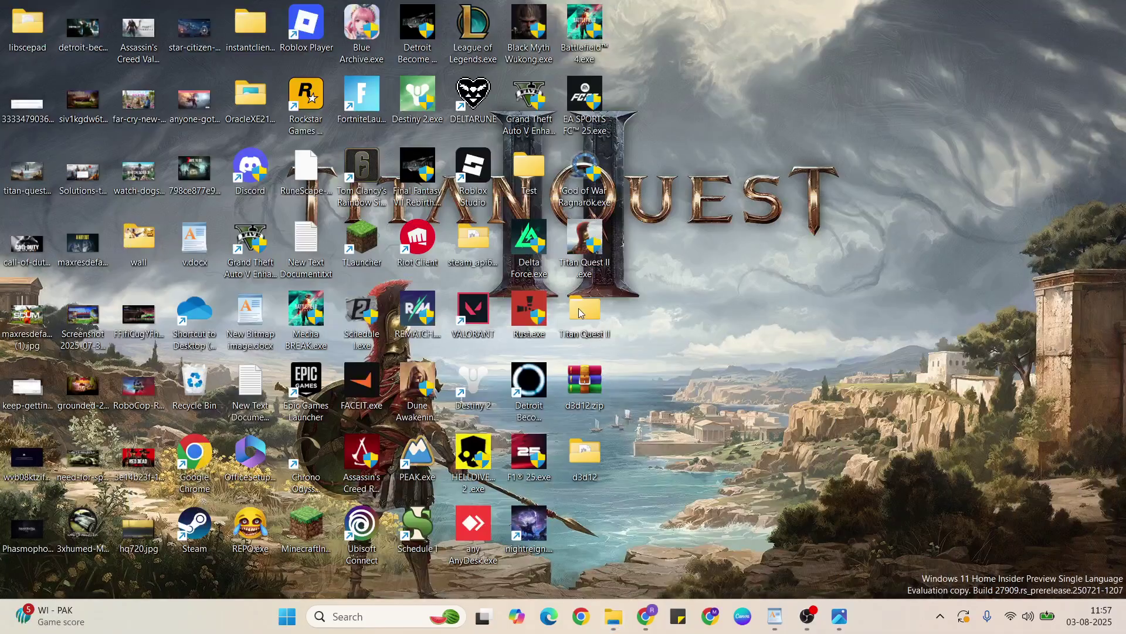
# Paste D3D12.dll into the inner Titan Quest II game folder and close Explorer
pyautogui.doubleClick(582, 311)
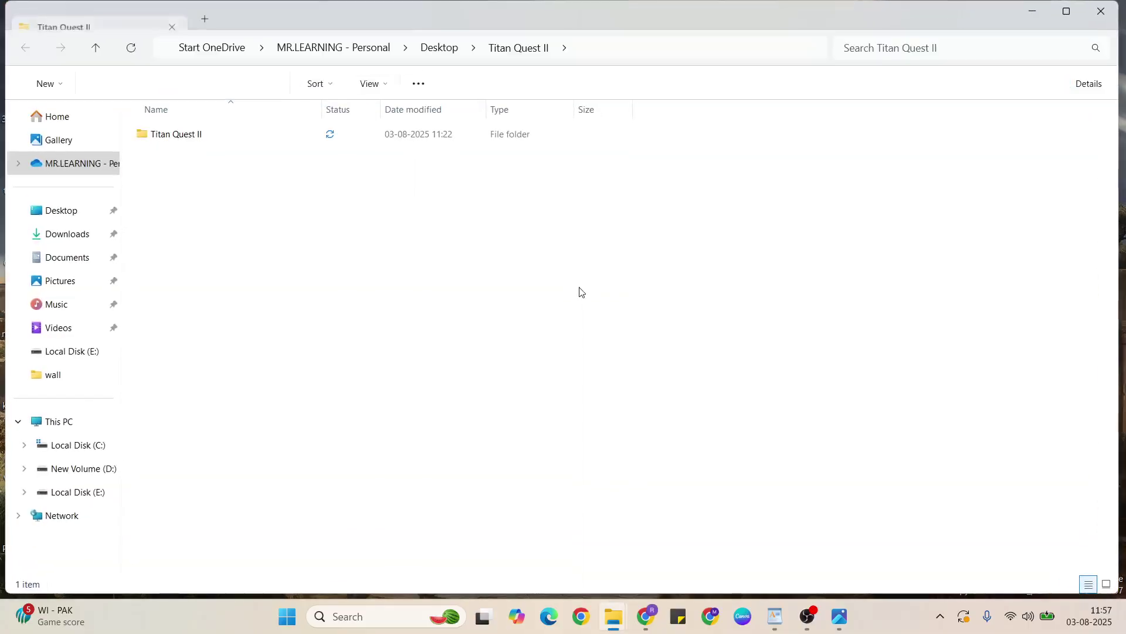
pyautogui.click(261, 139)
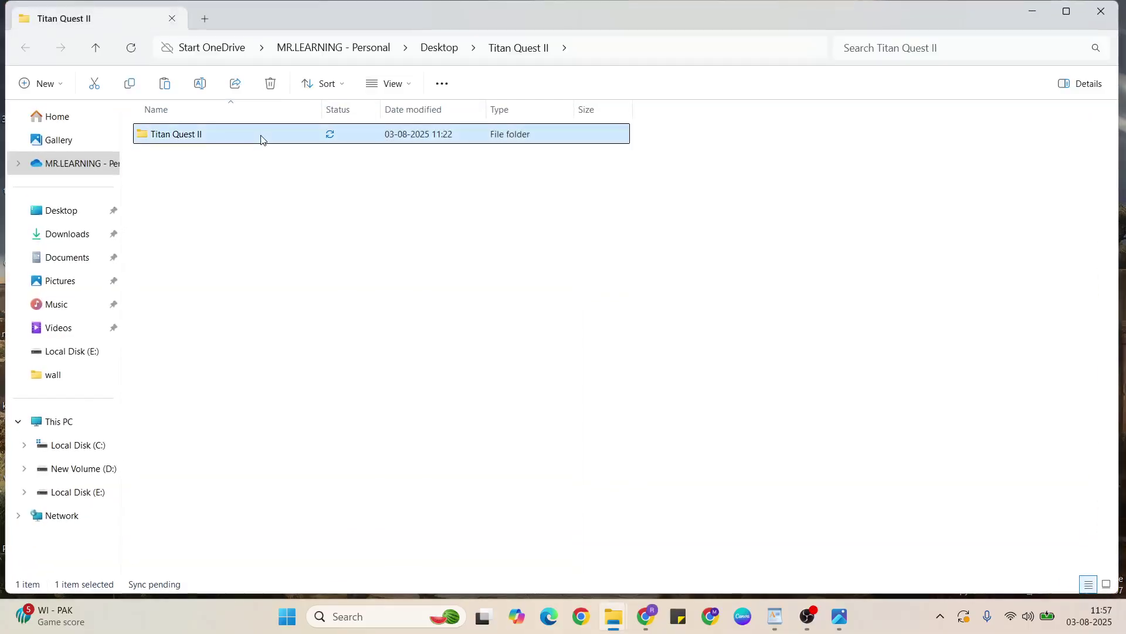
pyautogui.rightClick(261, 139)
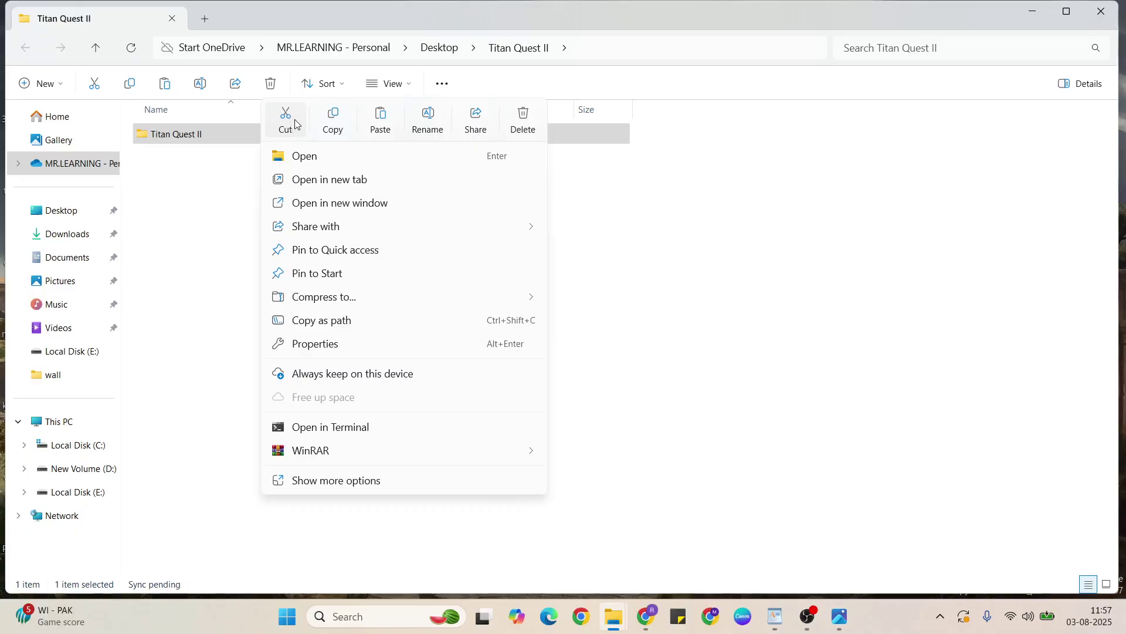
pyautogui.click(383, 125)
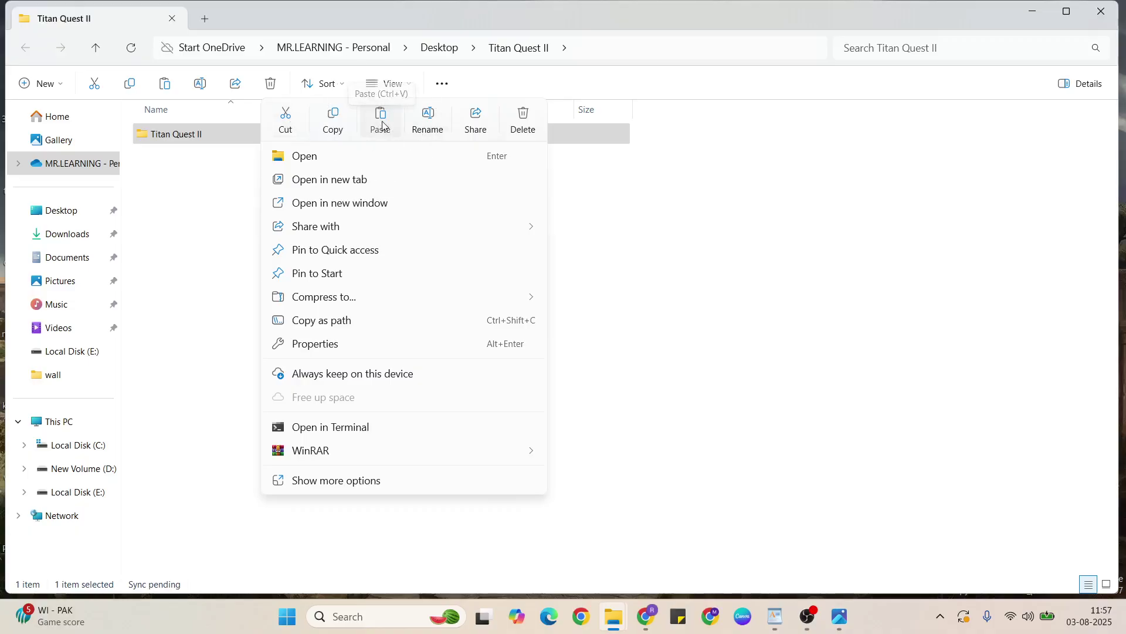
pyautogui.click(1101, 12)
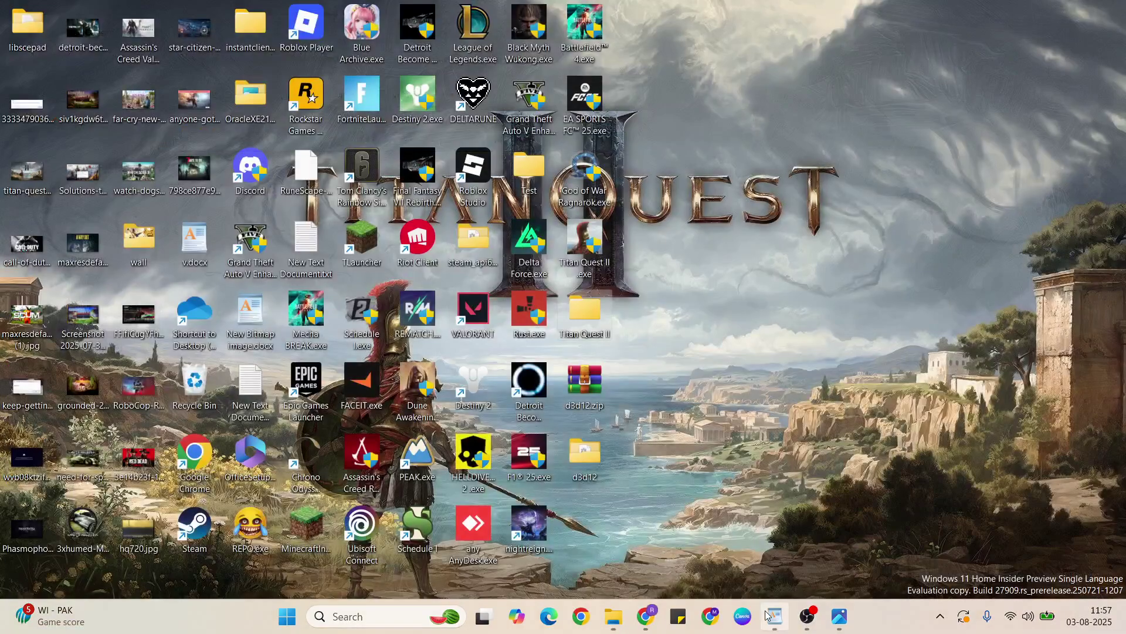
# Read v.docx down to the restart-your-system advice and subscribe reminder
pyautogui.click(774, 616)
pyautogui.scroll(-2, 557, 516)
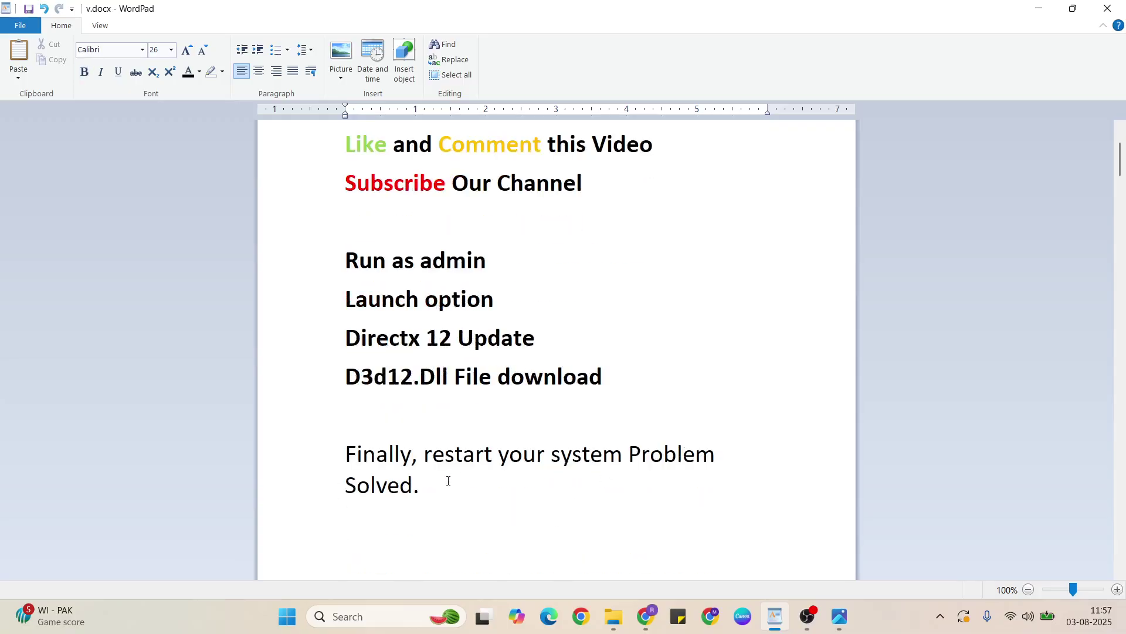
pyautogui.scroll(-1, 448, 481)
pyautogui.scroll(-1, 448, 481)
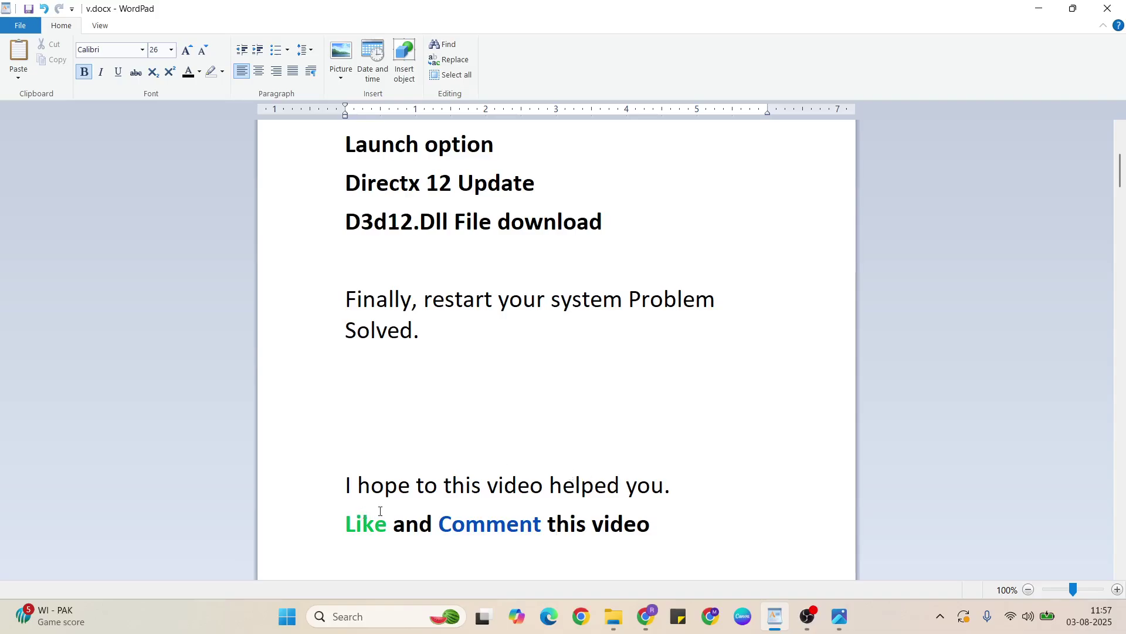
pyautogui.press('Down')
pyautogui.press('Down')
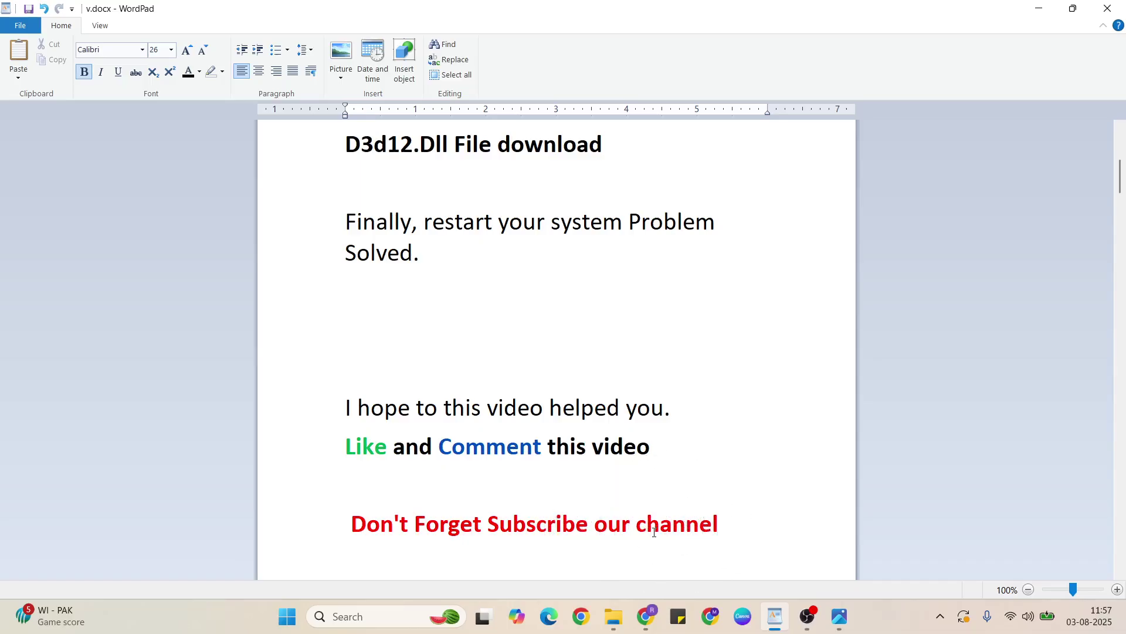
pyautogui.press('Down')
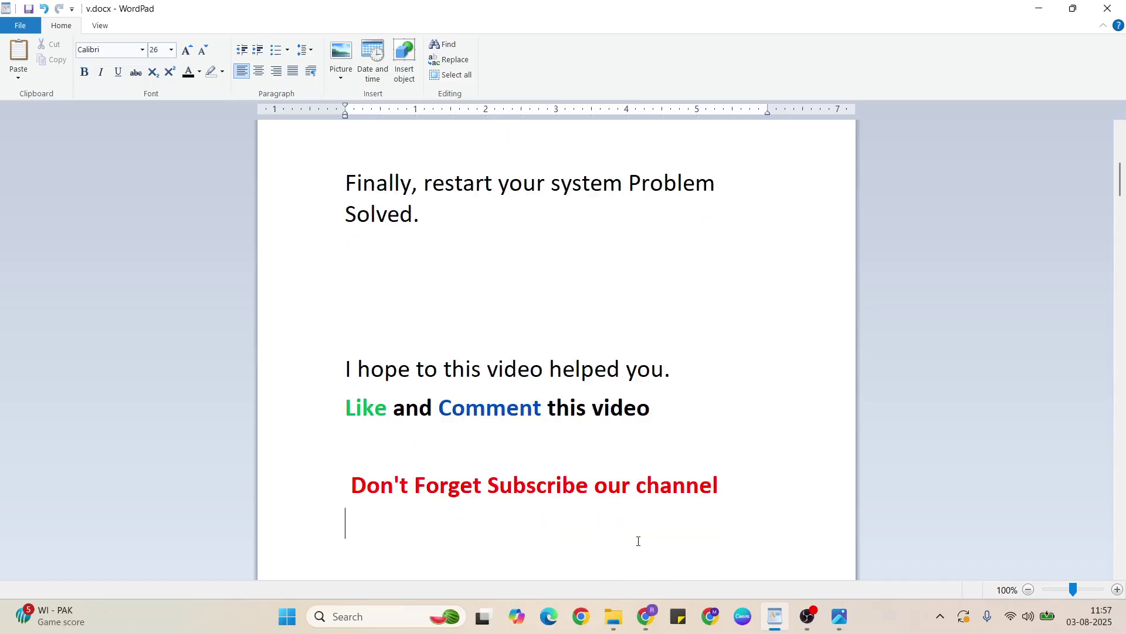